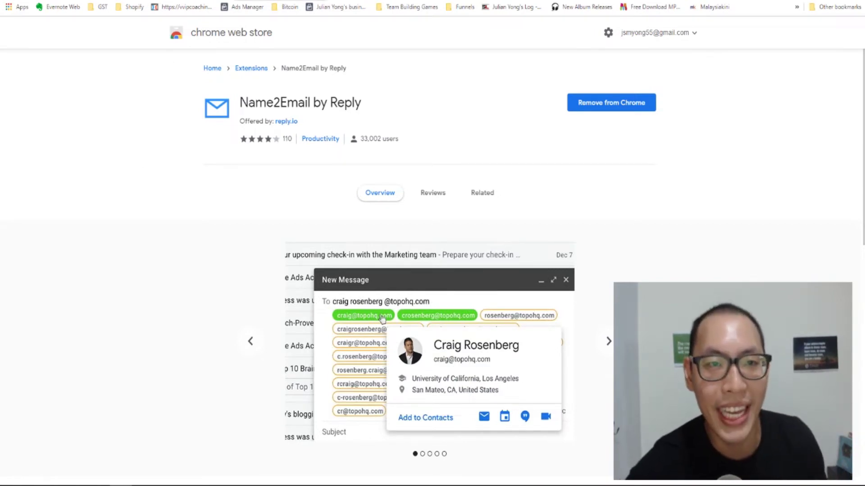
- Bring up the Google Sheets tab with the Name, Title, Company, Website and Email Address headers
{"action": "key", "text": "ctrl+Tab"}
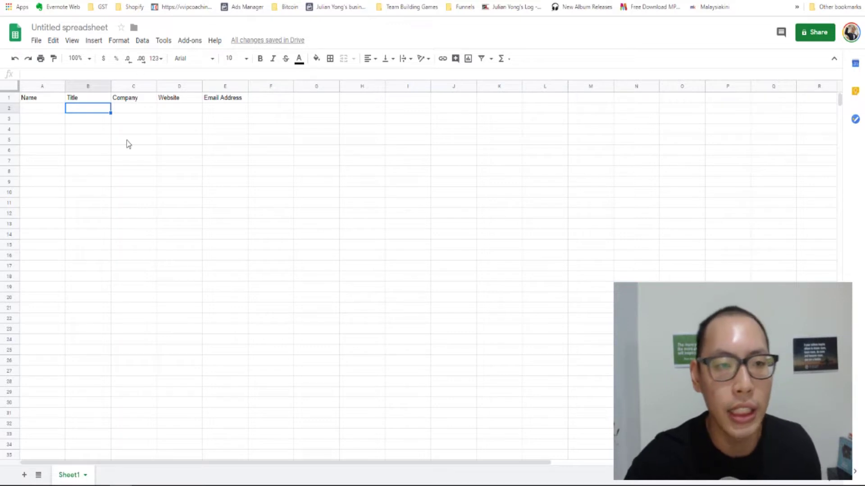
- Rename the spreadsheet 'Worksheet for Youtube Subscribers', then replace 'Subscribers' with 'Viewers'
{"action": "left_click", "coordinate": [40, 100]}
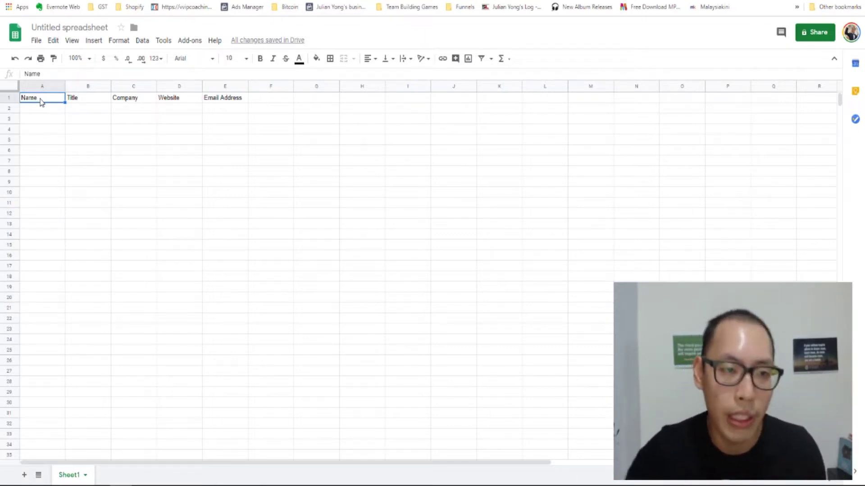
{"action": "left_click", "coordinate": [50, 27]}
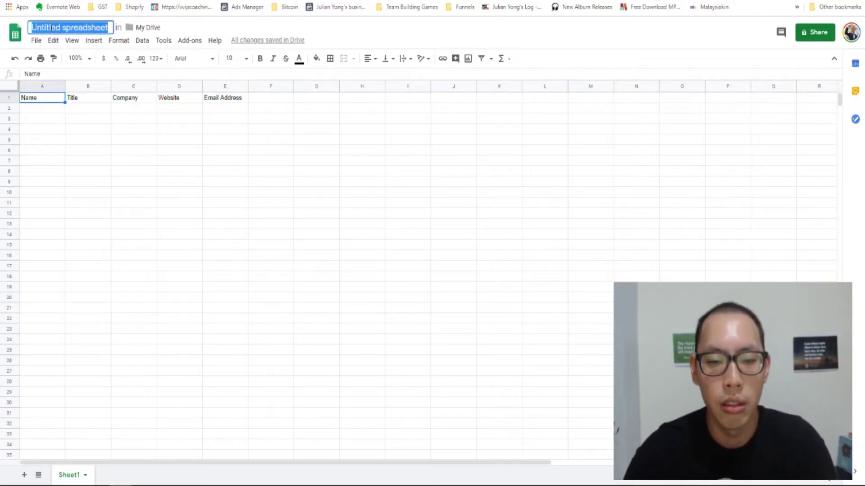
{"action": "type", "text": "Workshe"}
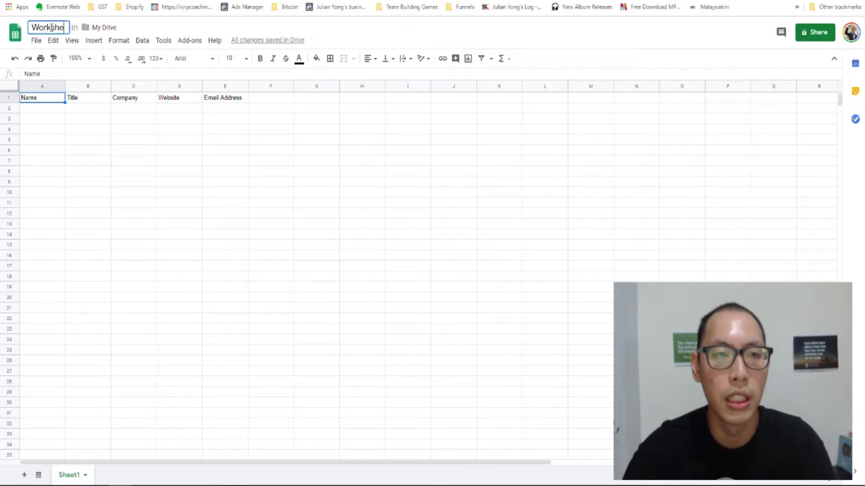
{"action": "type", "text": "et for"}
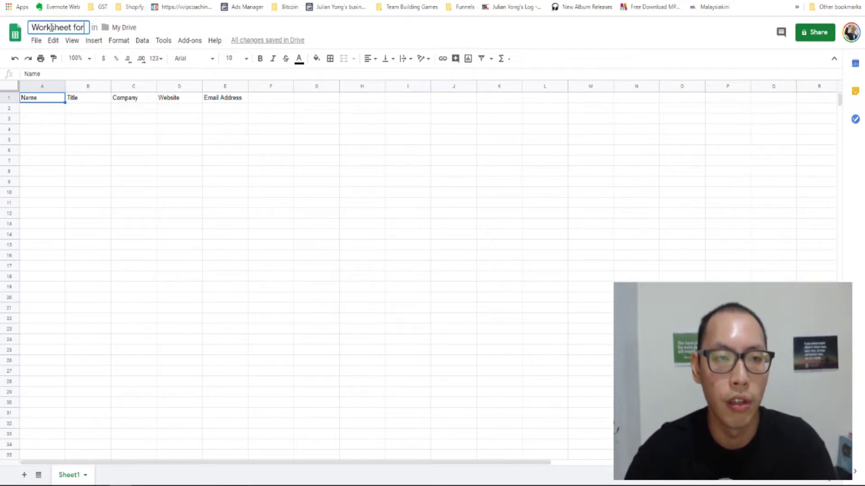
{"action": "type", "text": " Youtube "}
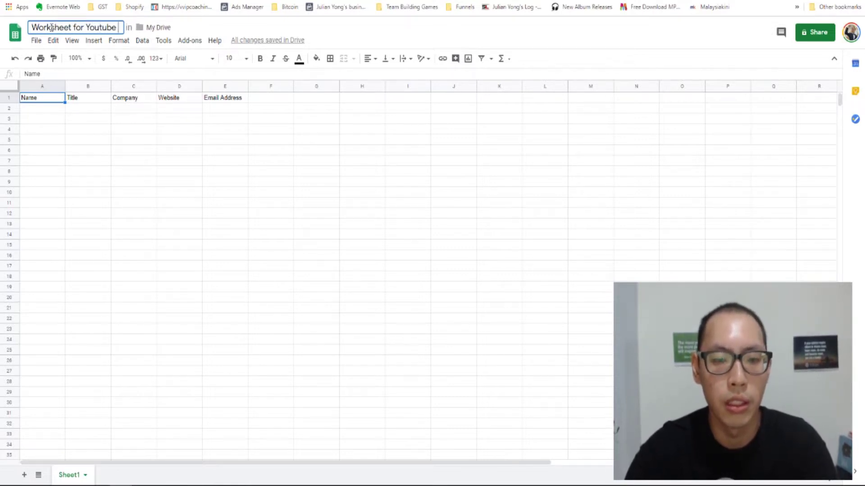
{"action": "type", "text": "Subscribers"}
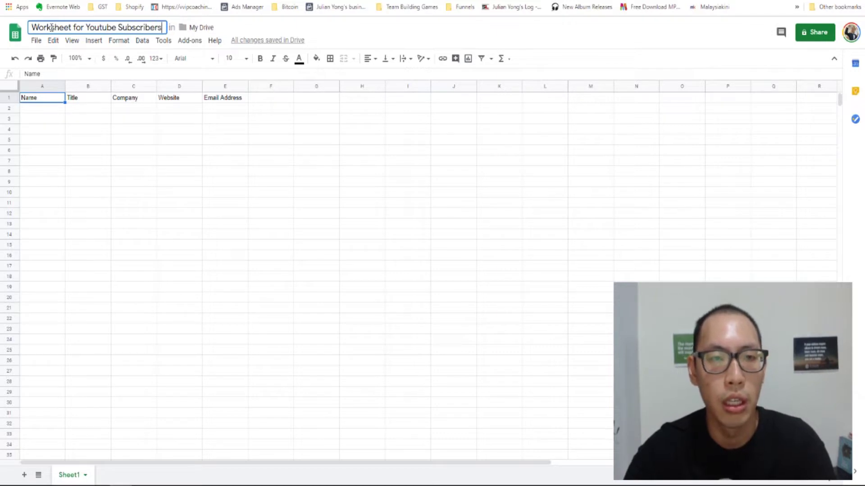
{"action": "key", "text": "Return"}
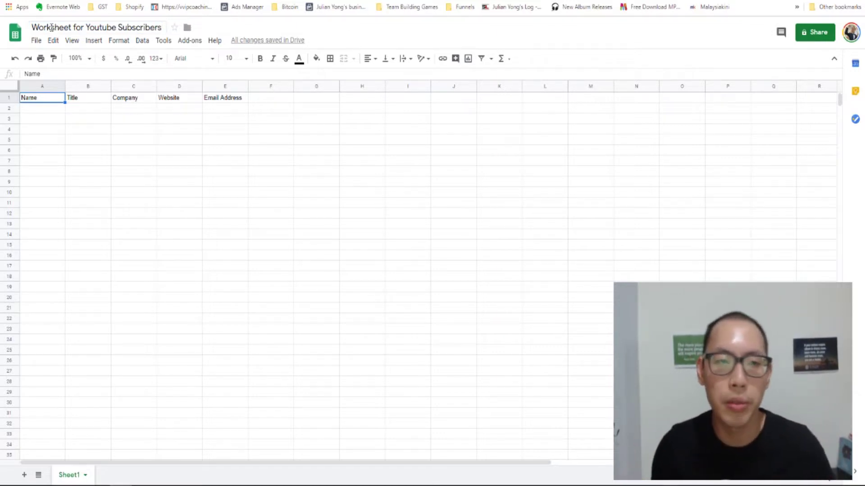
{"action": "double_click", "coordinate": [140, 27]}
{"action": "type", "text": "Viewers"}
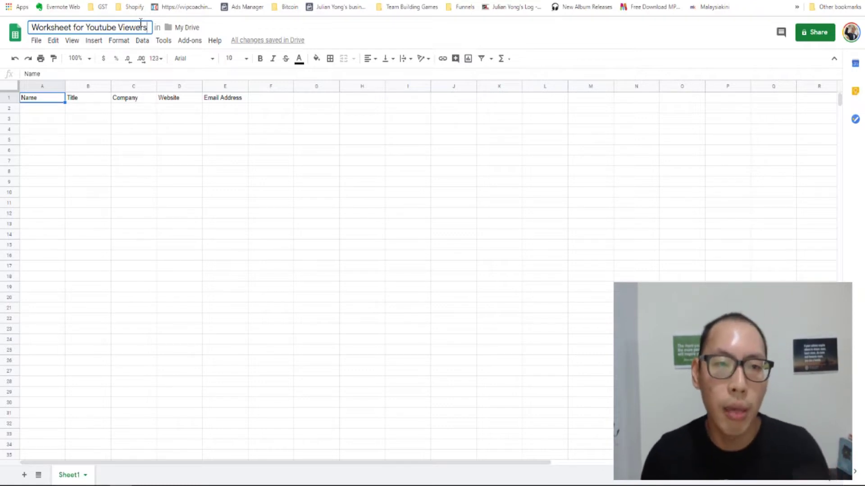
{"action": "left_click", "coordinate": [68, 192]}
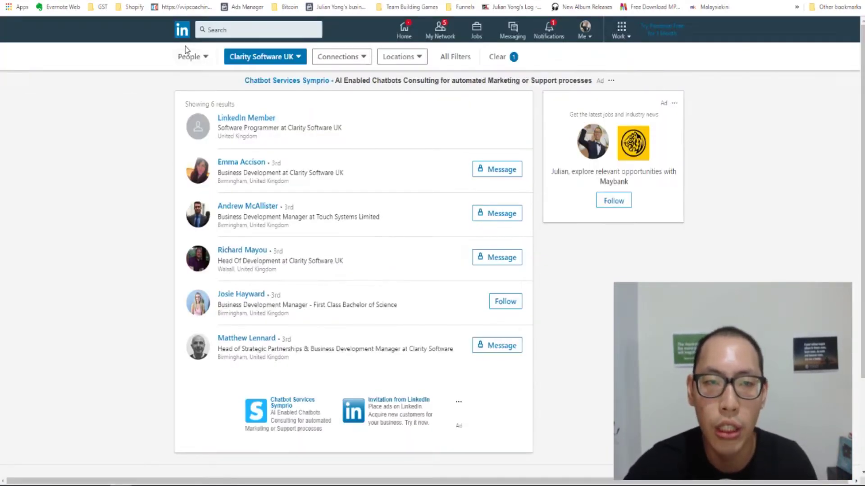
- Return to the LinkedIn home feed, activate the search box, and scroll down the page
{"action": "left_click", "coordinate": [182, 31]}
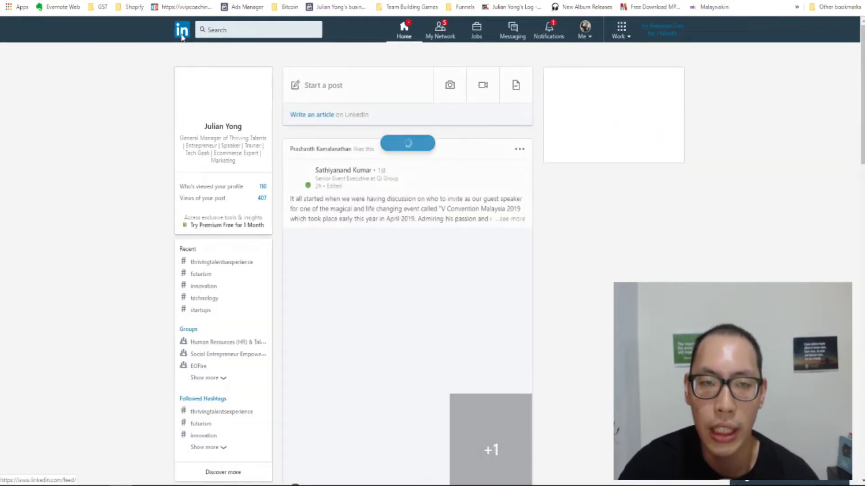
{"action": "left_click", "coordinate": [228, 35]}
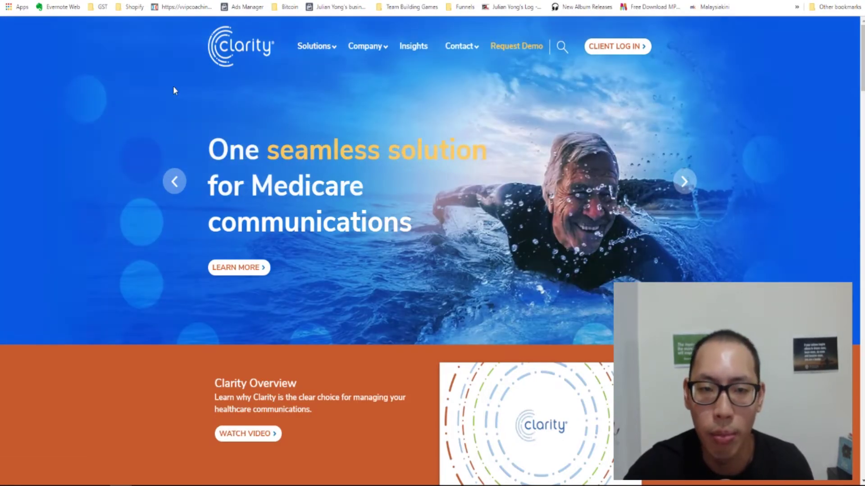
{"action": "scroll", "coordinate": [249, 172], "scroll_direction": "down", "scroll_amount": 1}
{"action": "scroll", "coordinate": [248, 172], "scroll_direction": "down", "scroll_amount": 4}
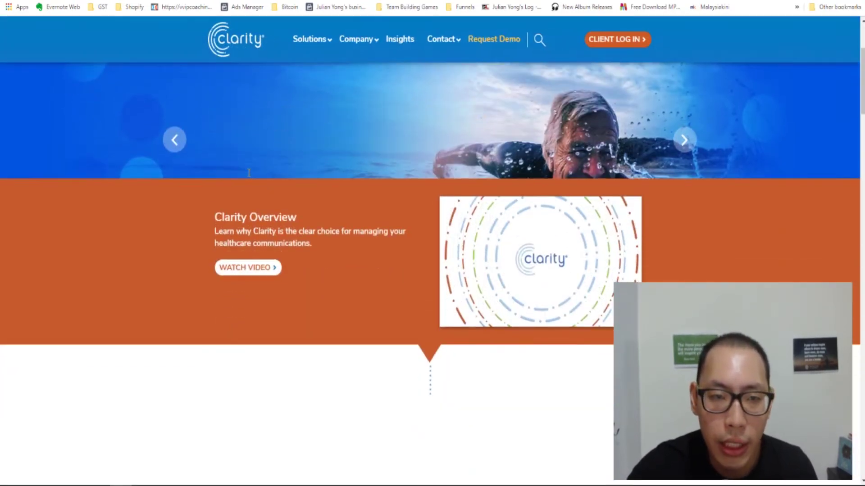
{"action": "scroll", "coordinate": [249, 175], "scroll_direction": "down", "scroll_amount": 10}
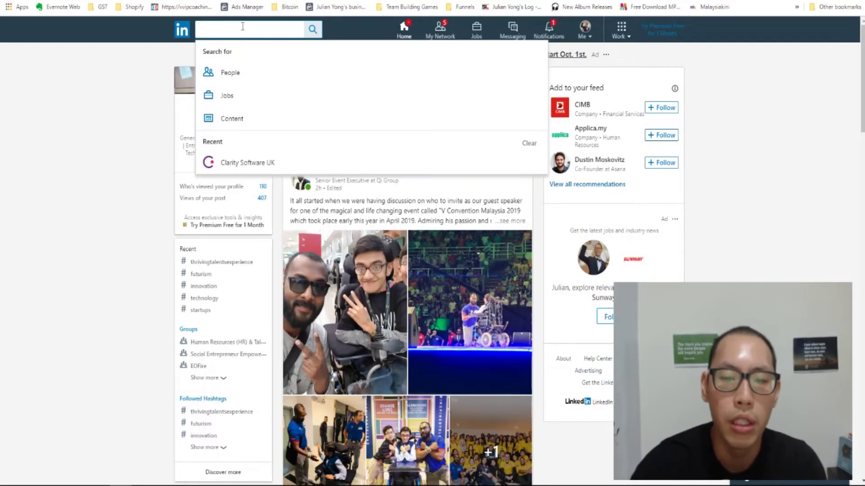
- Search LinkedIn for 'clarity ssi' and open the full people filters panel
{"action": "type", "text": "arit"}
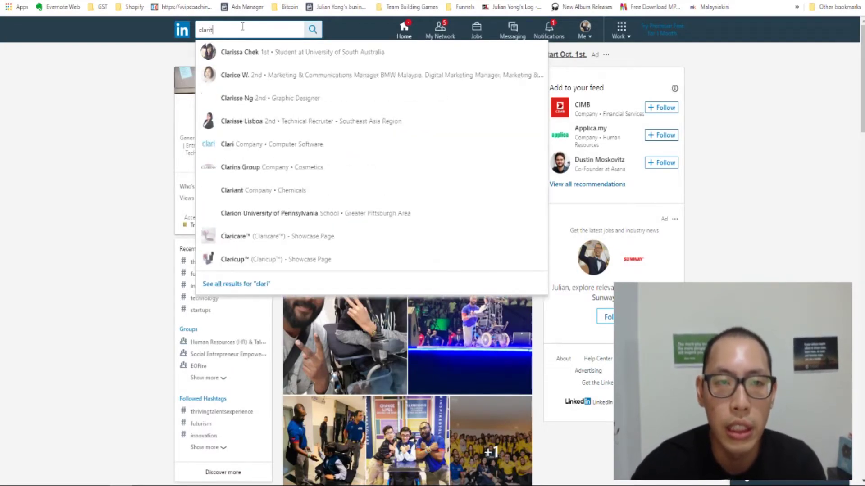
{"action": "type", "text": "y ssi"}
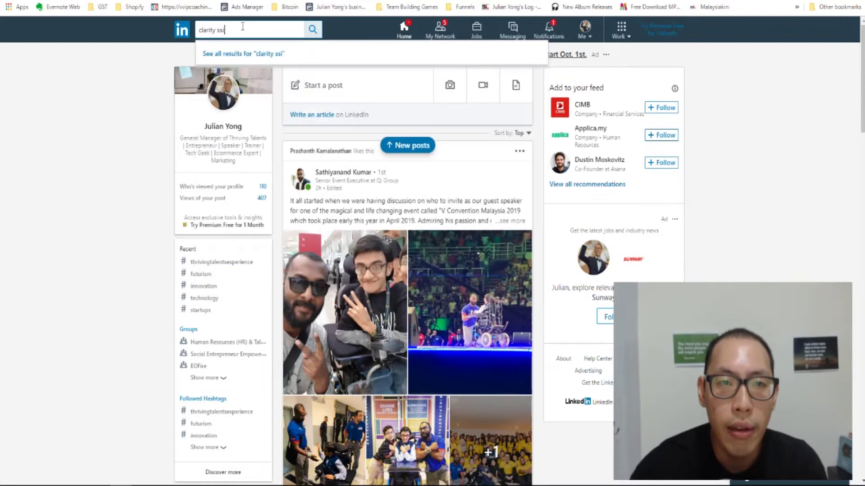
{"action": "key", "text": "Escape"}
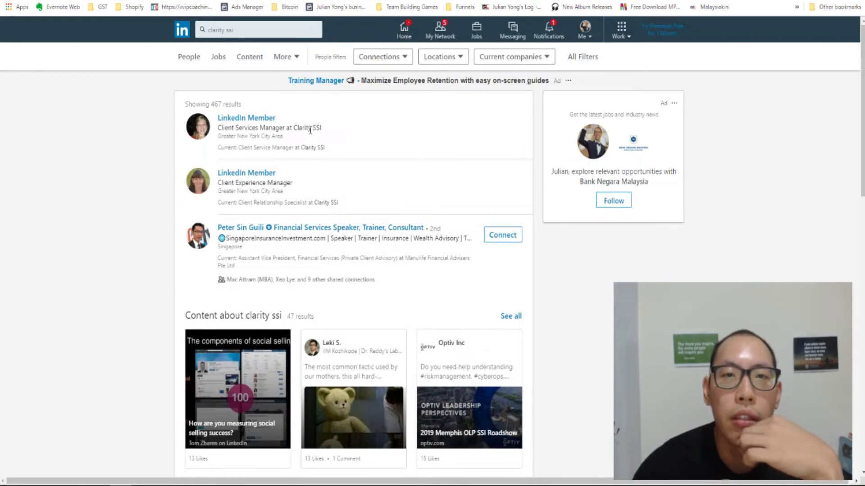
{"action": "left_click", "coordinate": [577, 65]}
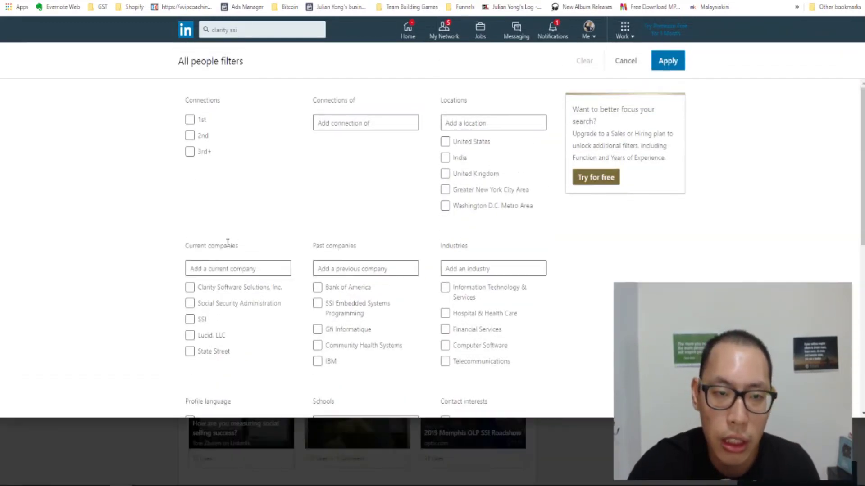
- Filter the people results by current company Clarity Software Solutions, Inc. and title CEO
{"action": "scroll", "coordinate": [228, 245], "scroll_direction": "down", "scroll_amount": 4}
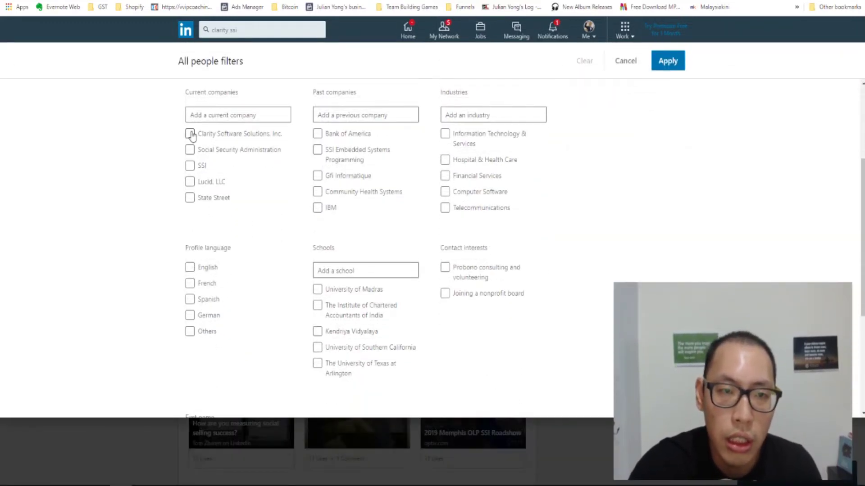
{"action": "left_click", "coordinate": [189, 134]}
{"action": "scroll", "coordinate": [234, 259], "scroll_direction": "down", "scroll_amount": 2}
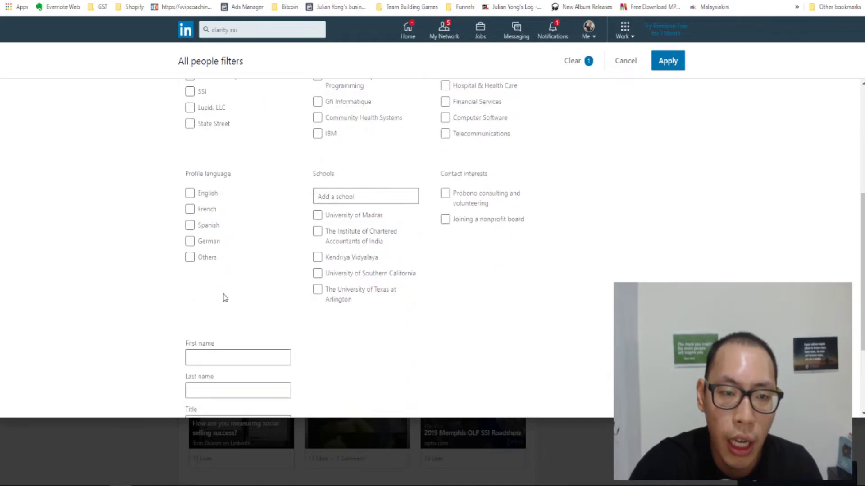
{"action": "scroll", "coordinate": [225, 298], "scroll_direction": "down", "scroll_amount": 2}
{"action": "left_click", "coordinate": [215, 310]}
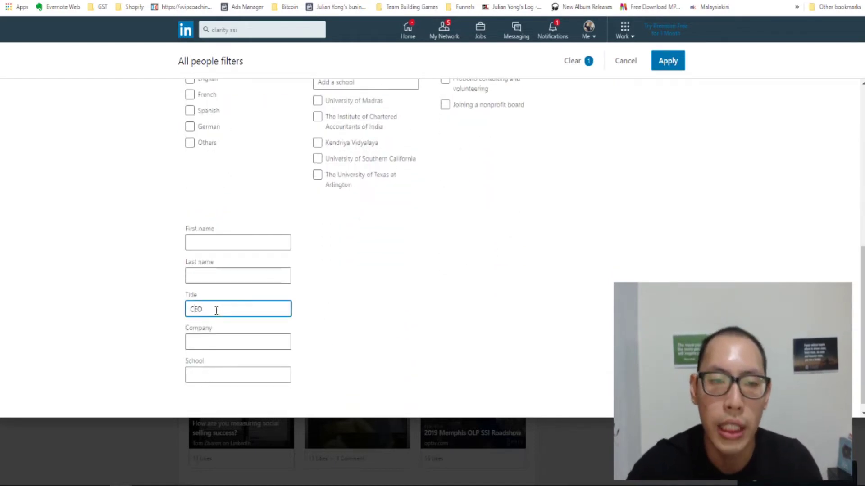
{"action": "left_click", "coordinate": [667, 61]}
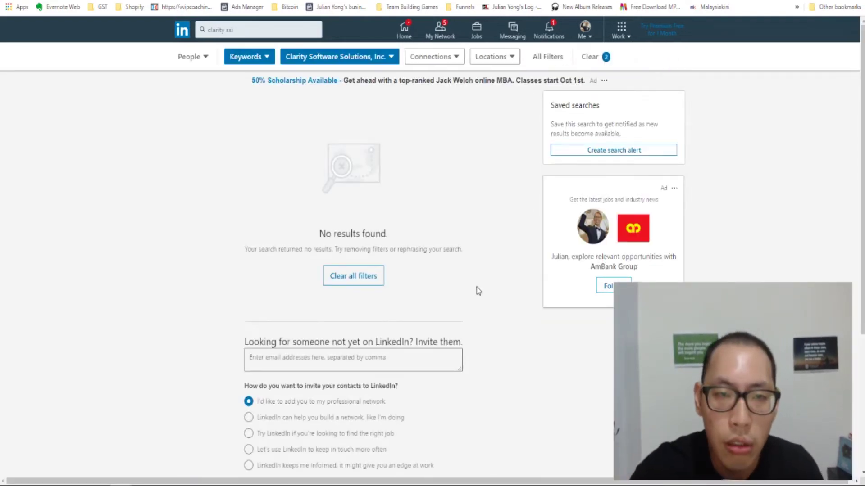
- Remove the Clarity Software Solutions, Inc. company filter, keeping only the CEO title filter
{"action": "left_click", "coordinate": [267, 60]}
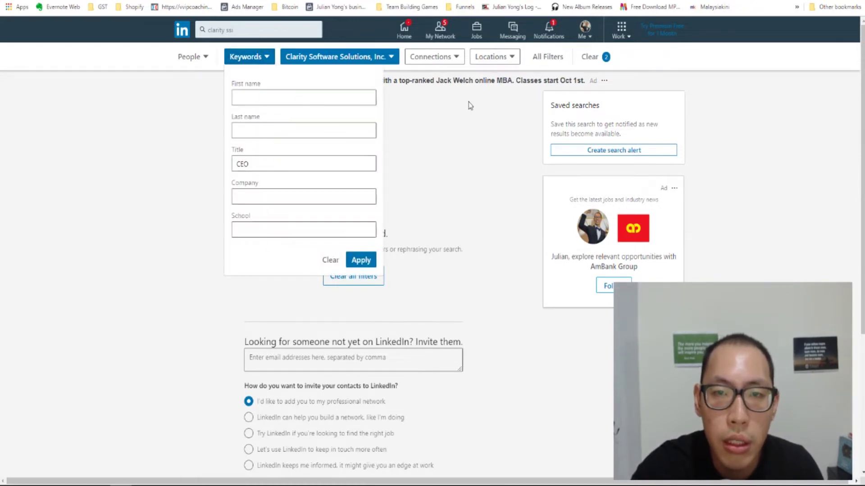
{"action": "left_click", "coordinate": [559, 64]}
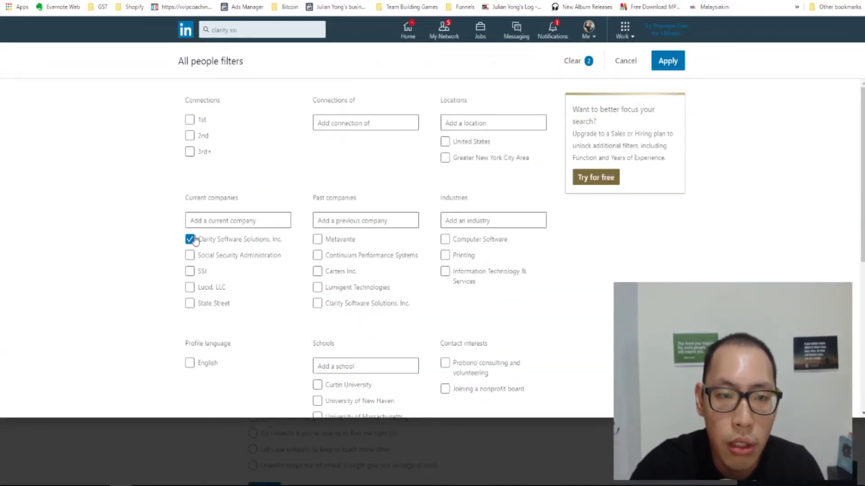
{"action": "left_click", "coordinate": [190, 239]}
{"action": "left_click", "coordinate": [668, 61]}
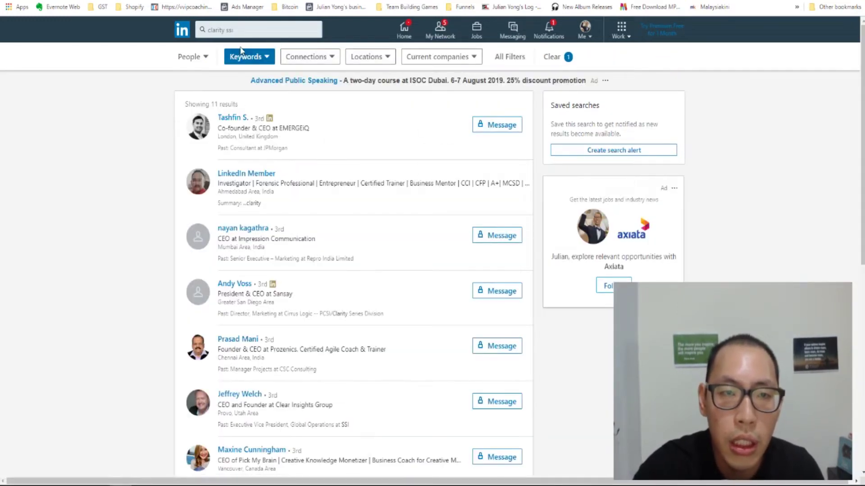
- Rerun the 'clarity ssi' search, reviewing the 11 results, then go back to the home feed
{"action": "left_click", "coordinate": [239, 32]}
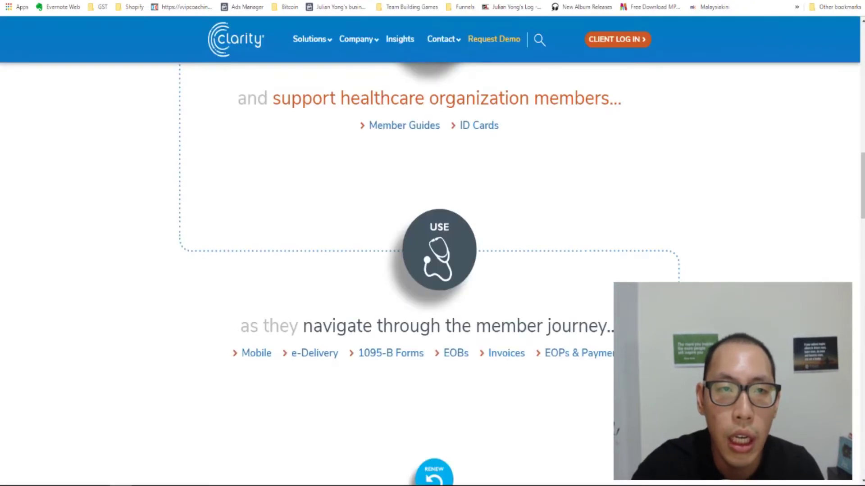
{"action": "scroll", "coordinate": [205, 166], "scroll_direction": "up", "scroll_amount": 10}
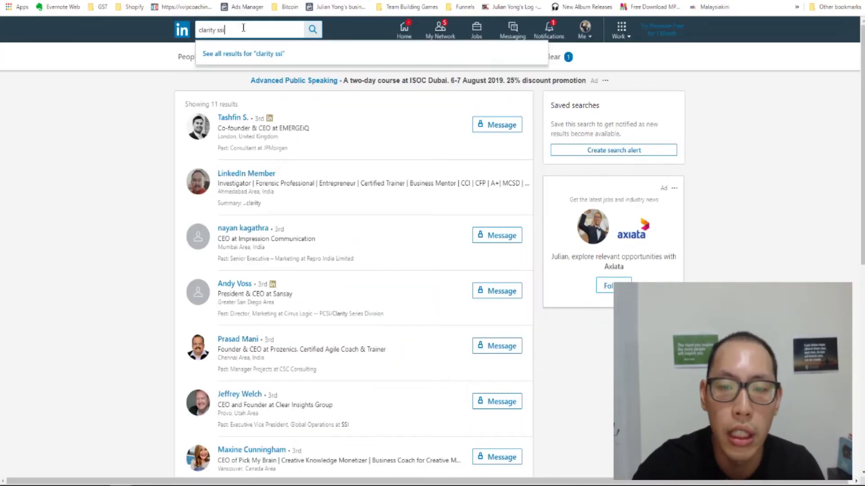
{"action": "key", "text": "Return"}
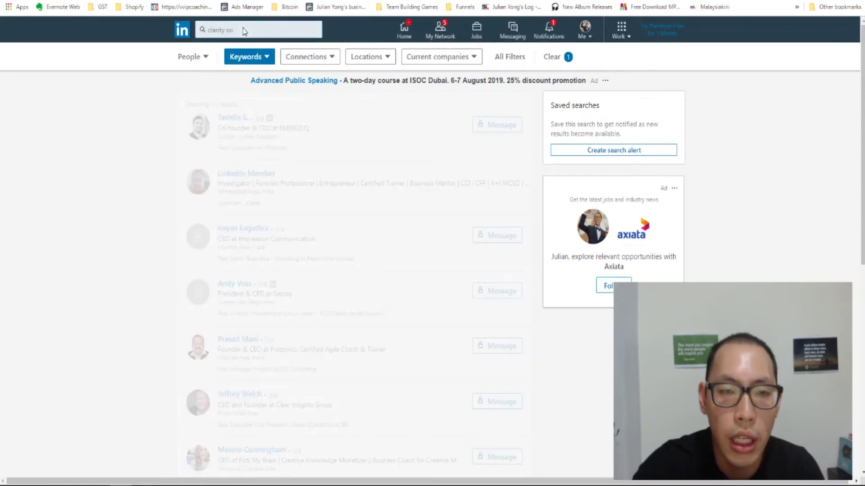
{"action": "scroll", "coordinate": [298, 249], "scroll_direction": "down", "scroll_amount": 2}
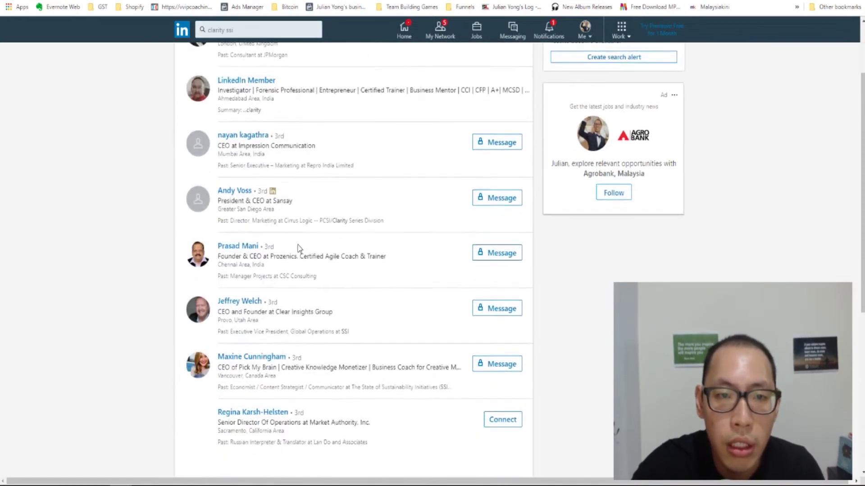
{"action": "scroll", "coordinate": [297, 249], "scroll_direction": "up", "scroll_amount": 3}
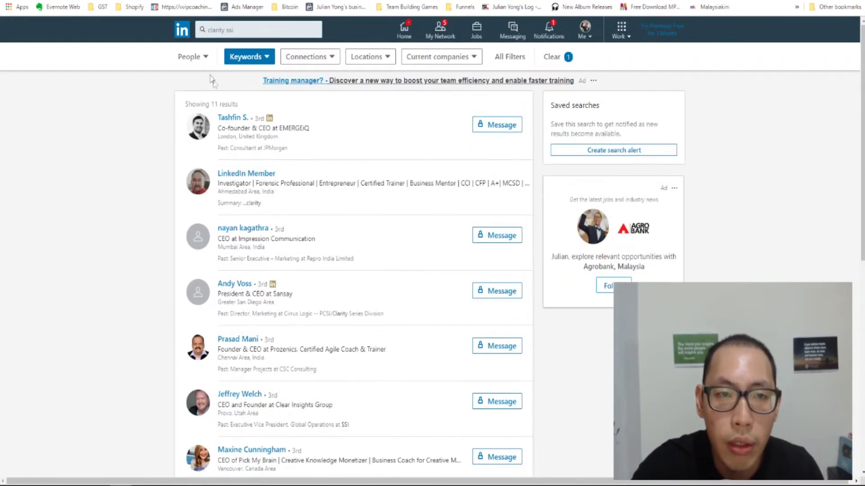
{"action": "left_click", "coordinate": [182, 30]}
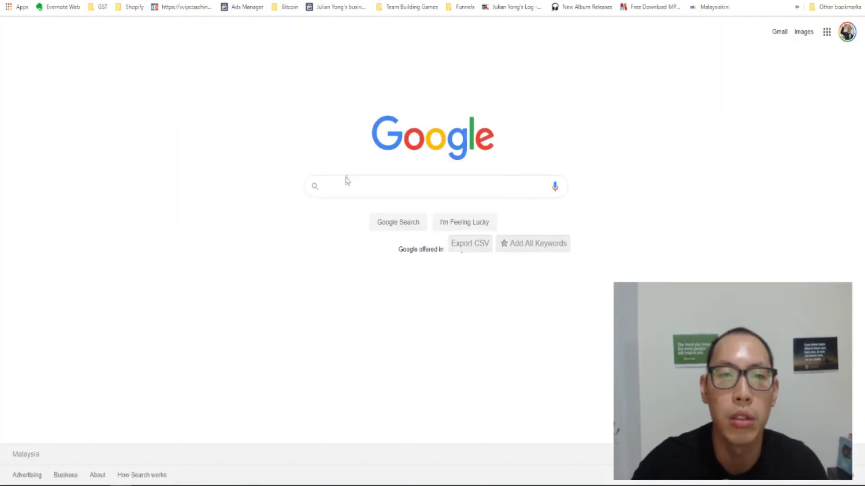
- Google 'clarity ssi ceo' and select 'Clarity Software Solutions' in the featured snippet
{"action": "left_click", "coordinate": [345, 187]}
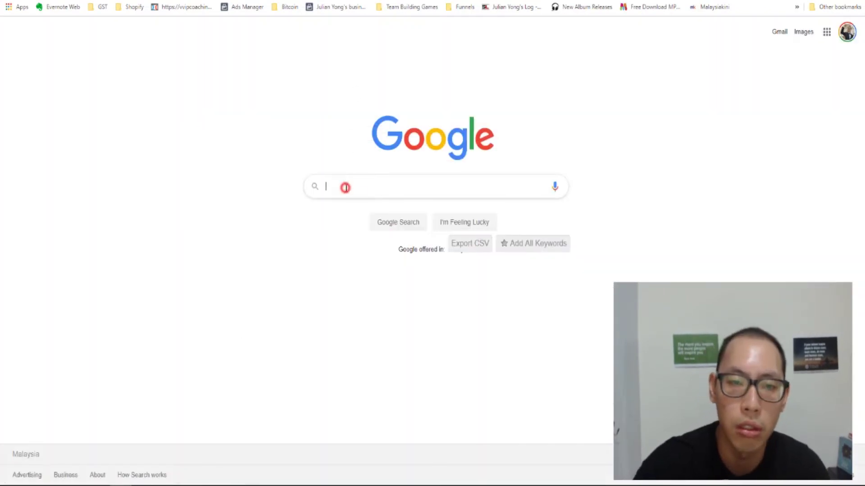
{"action": "type", "text": "clari"}
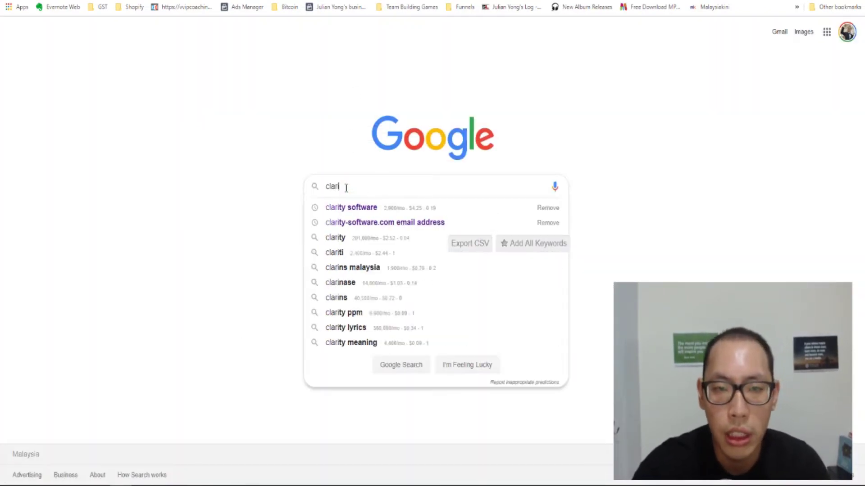
{"action": "type", "text": "ty ssi ceo"}
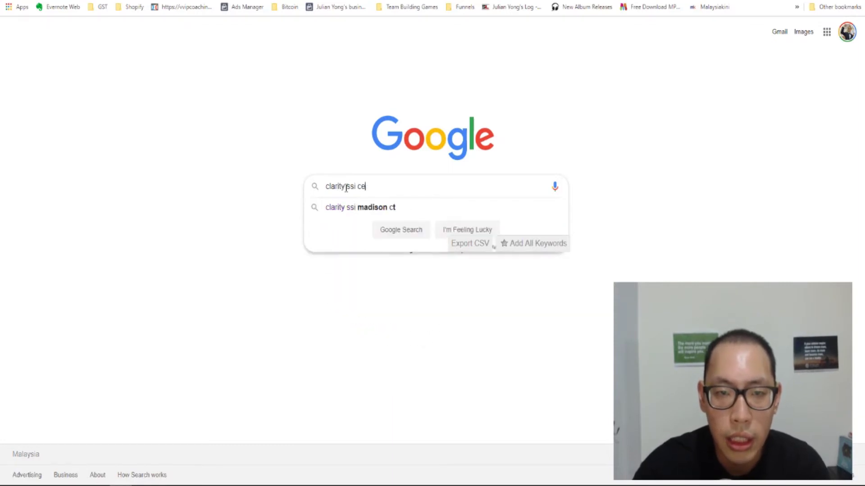
{"action": "key", "text": "Return"}
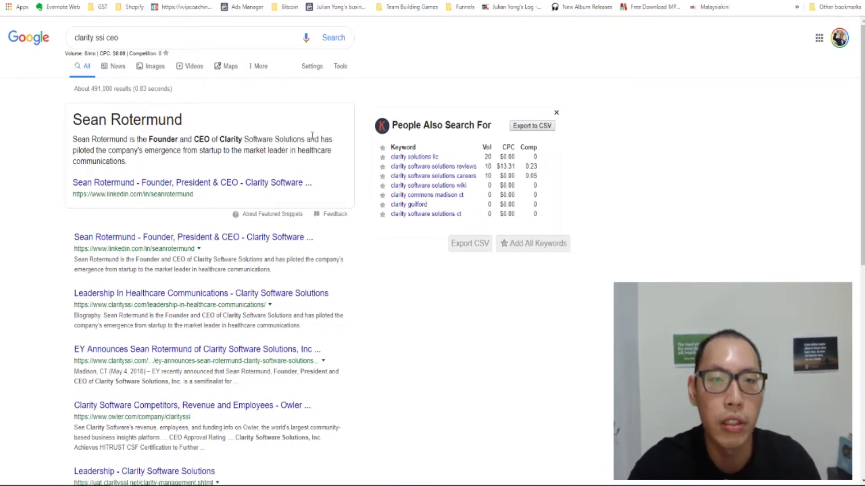
{"action": "left_click_drag", "start_coordinate": [305, 141], "coordinate": [220, 140]}
{"action": "key", "text": "ctrl+c"}
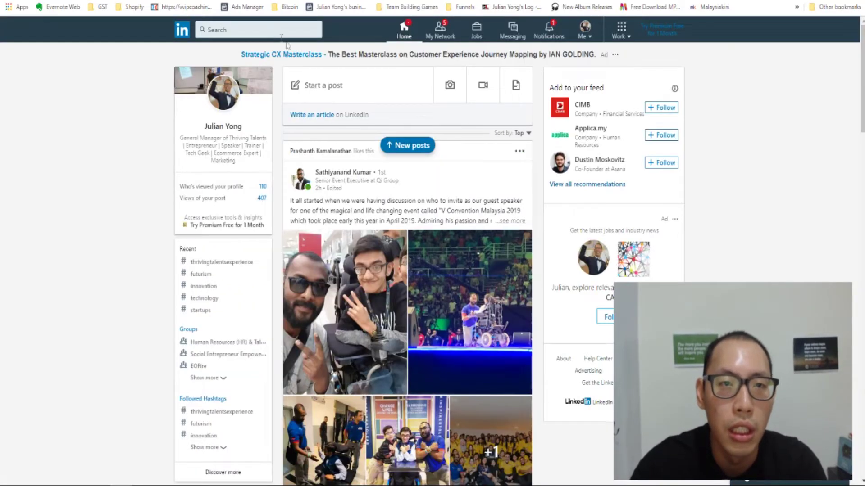
- Search LinkedIn for the pasted company name 'Clarity Software Solutions'
{"action": "left_click", "coordinate": [278, 30]}
{"action": "key", "text": "ctrl+v"}
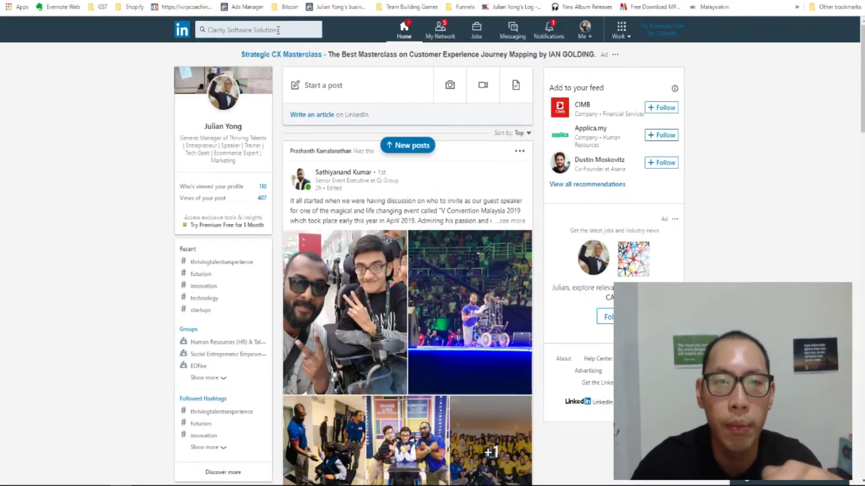
{"action": "key", "text": "Return"}
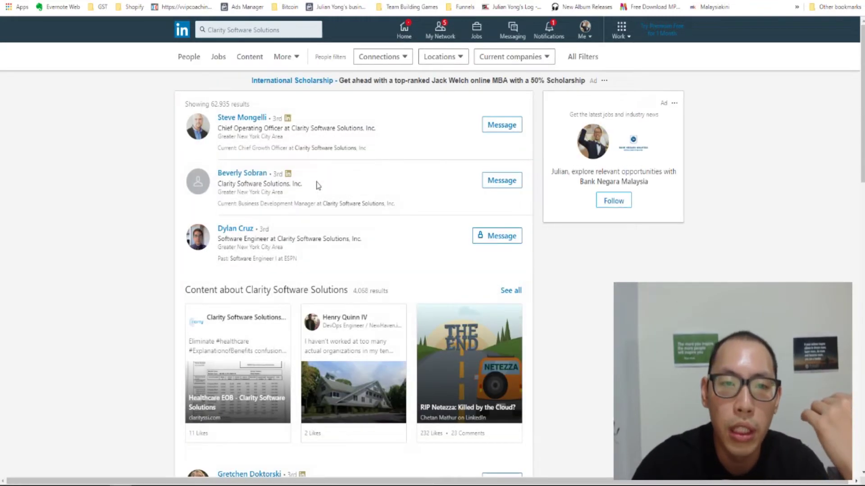
{"action": "scroll", "coordinate": [354, 200], "scroll_direction": "down", "scroll_amount": 2}
{"action": "scroll", "coordinate": [369, 176], "scroll_direction": "up", "scroll_amount": 2}
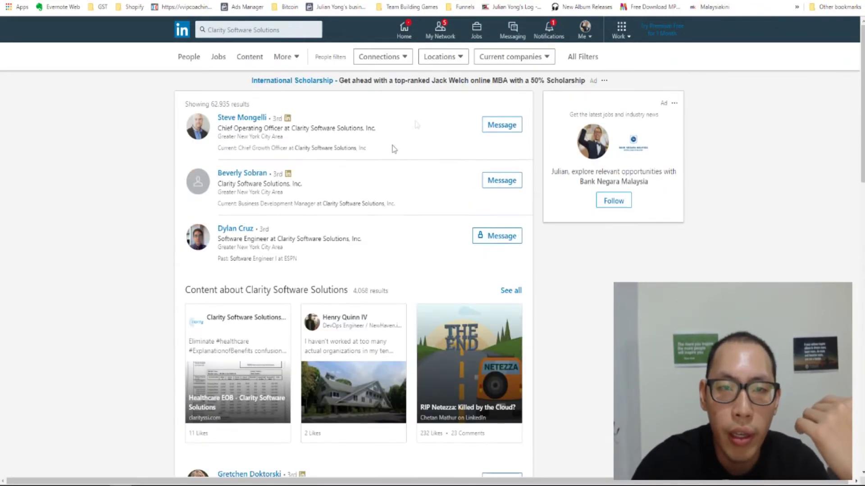
- Apply a 'ceo' title filter through All Filters, narrowing the results to 1,560
{"action": "left_click", "coordinate": [571, 58]}
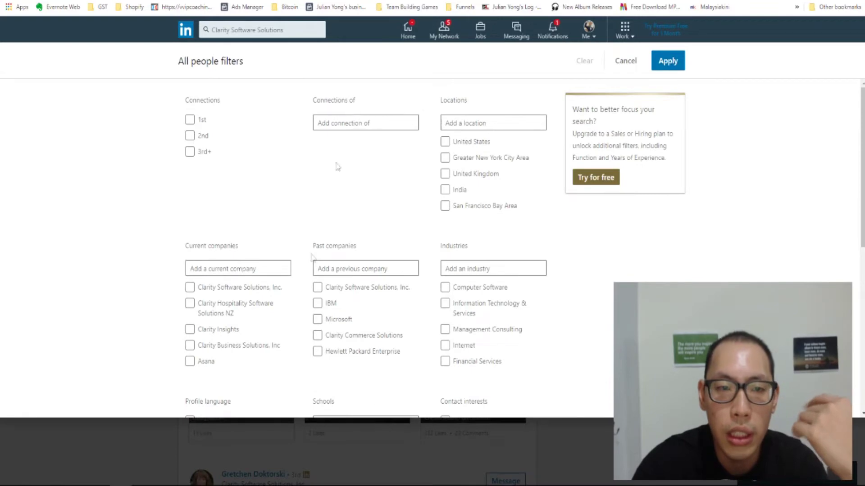
{"action": "scroll", "coordinate": [297, 305], "scroll_direction": "down", "scroll_amount": 3}
{"action": "scroll", "coordinate": [218, 293], "scroll_direction": "down", "scroll_amount": 4}
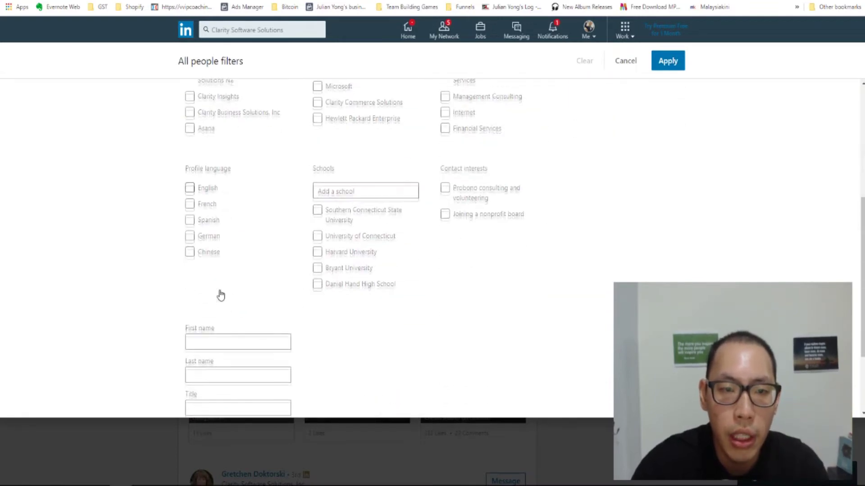
{"action": "left_click", "coordinate": [222, 319]}
{"action": "type", "text": "ceo"}
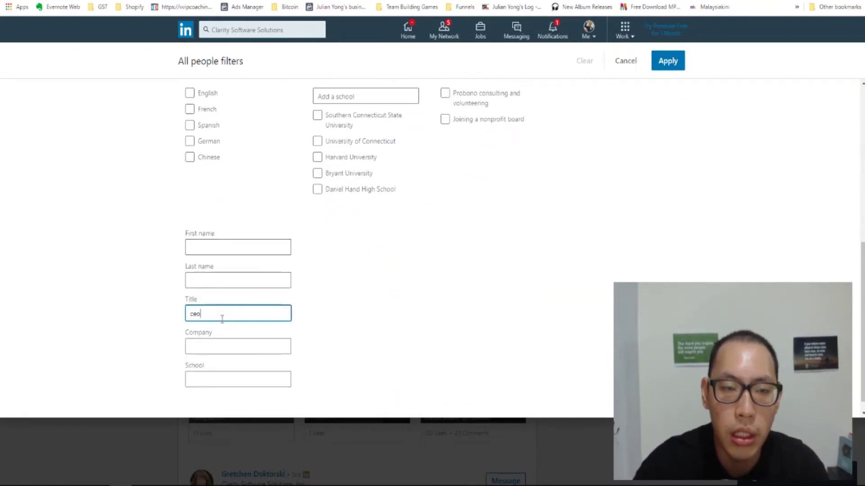
{"action": "key", "text": "Return"}
{"action": "left_click", "coordinate": [666, 58]}
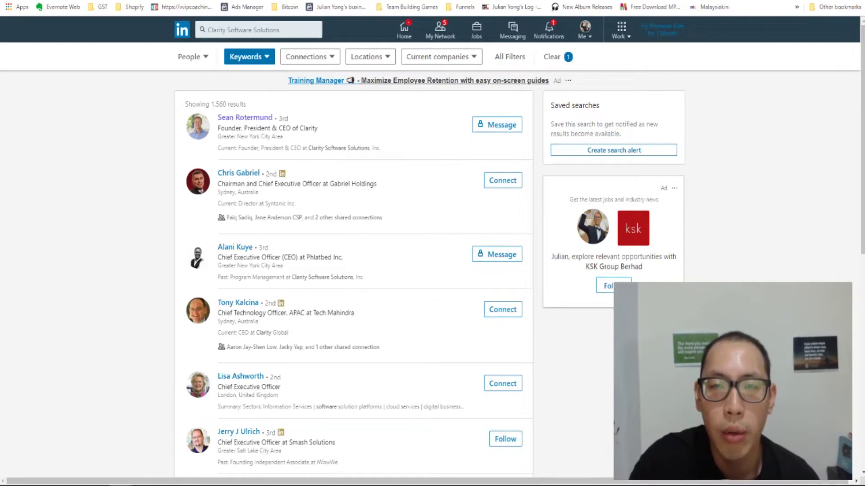
{"action": "key", "text": "ctrl+Tab"}
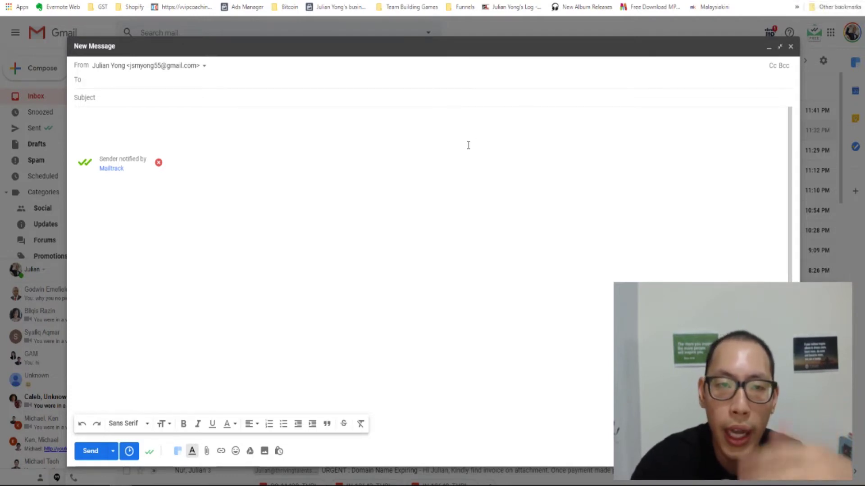
- Place the cursor in the new message's To field, then open the Clarity CEO's LinkedIn profile
{"action": "left_click", "coordinate": [263, 79]}
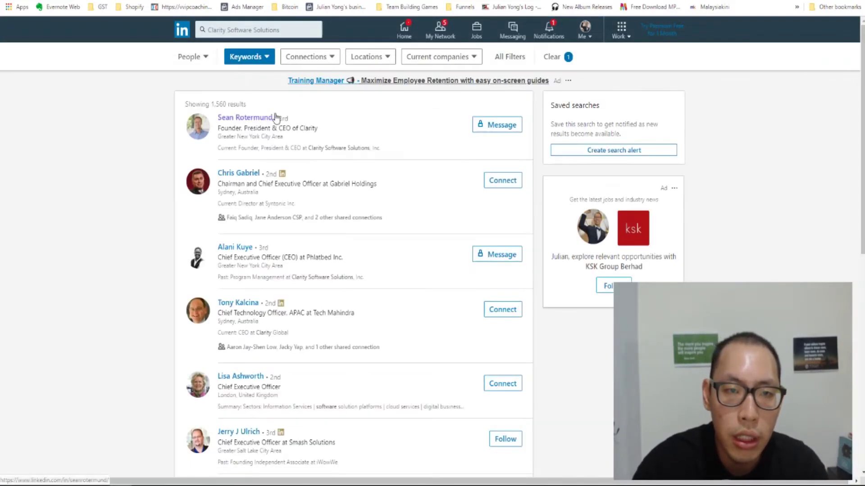
{"action": "left_click", "coordinate": [276, 114]}
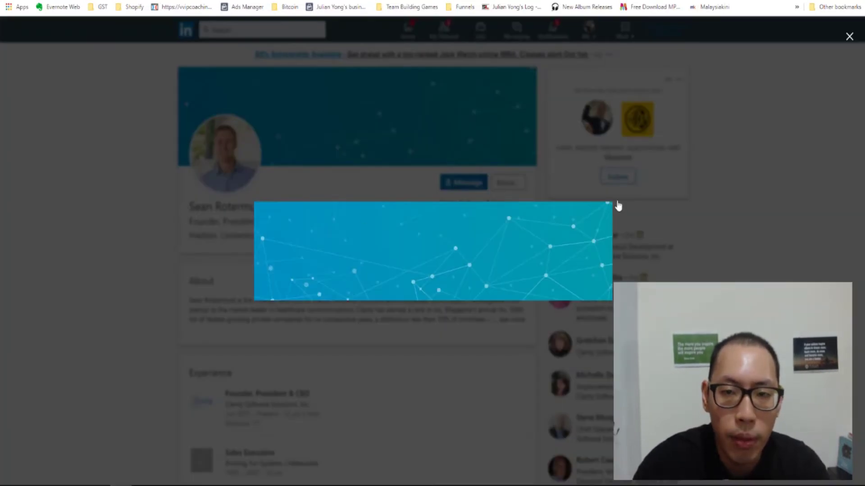
- Dismiss the profile popup and select just the CEO's full name in the profile header
{"action": "left_click", "coordinate": [792, 203]}
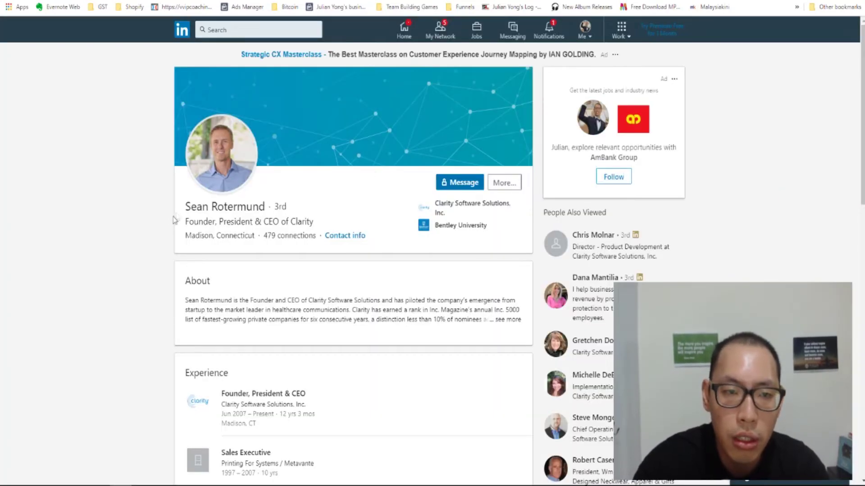
{"action": "left_click_drag", "start_coordinate": [180, 211], "coordinate": [368, 238]}
{"action": "left_click", "coordinate": [162, 208]}
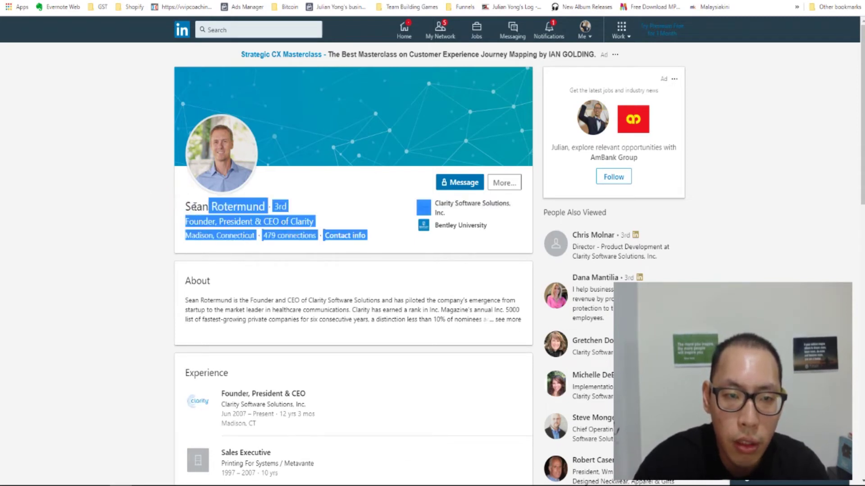
{"action": "left_click", "coordinate": [194, 206]}
{"action": "left_click_drag", "start_coordinate": [186, 207], "coordinate": [266, 206]}
{"action": "key", "text": "ctrl+c"}
- Paste the CEO's name into A2, widen column A to fit, and enter CEO in B2
{"action": "key", "text": "ctrl+Tab"}
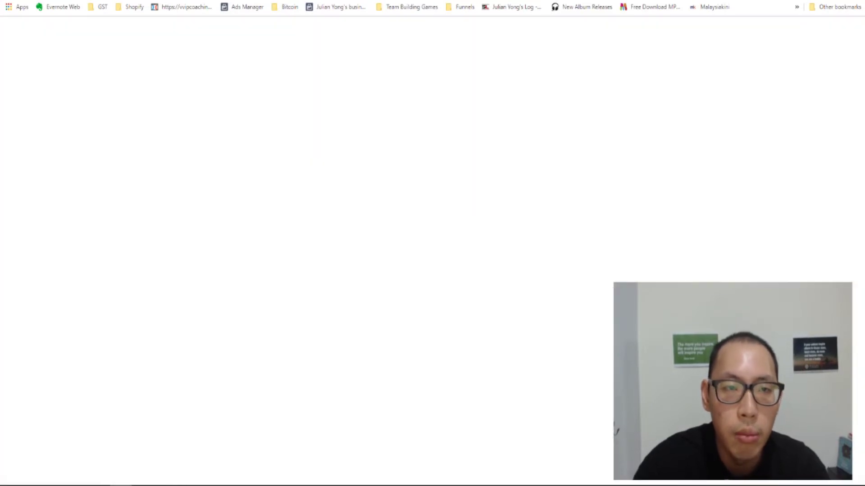
{"action": "left_click", "coordinate": [34, 112]}
{"action": "key", "text": "ctrl+v"}
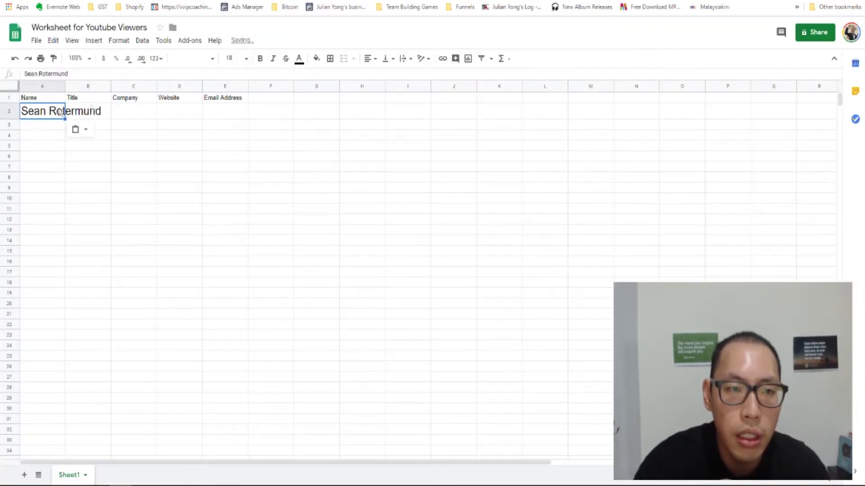
{"action": "left_click", "coordinate": [103, 113]}
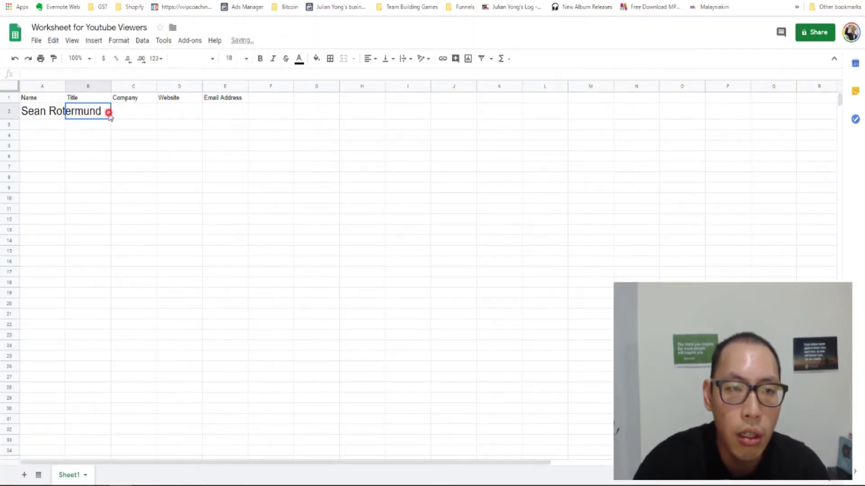
{"action": "double_click", "coordinate": [64, 85]}
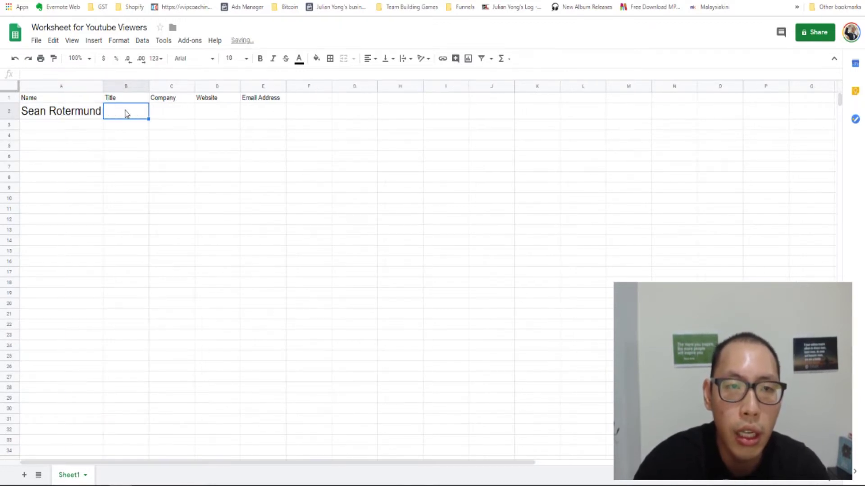
{"action": "type", "text": "CER"}
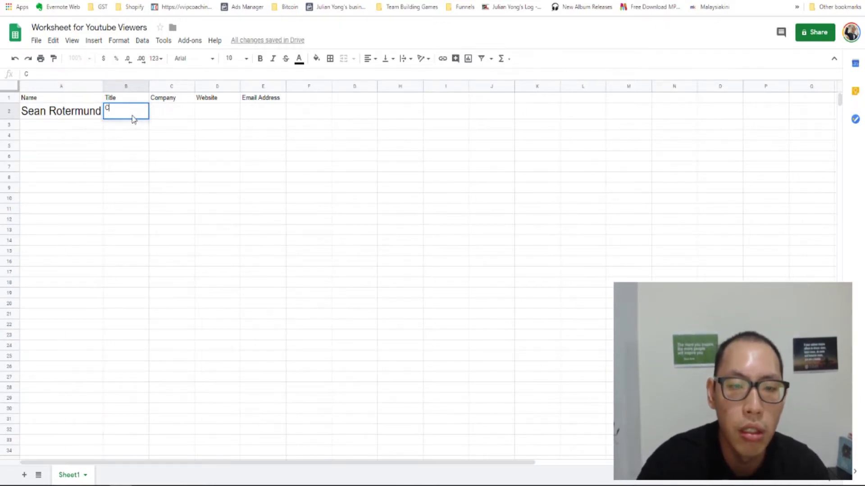
{"action": "key", "text": "Return"}
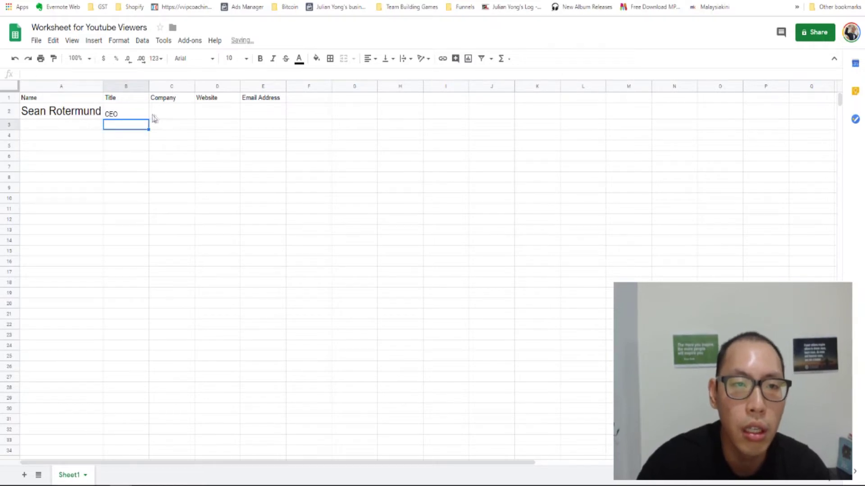
- Paste clarityssi.com into D2 and enter Clarity Software Solutions in C2
{"action": "left_click", "coordinate": [155, 113]}
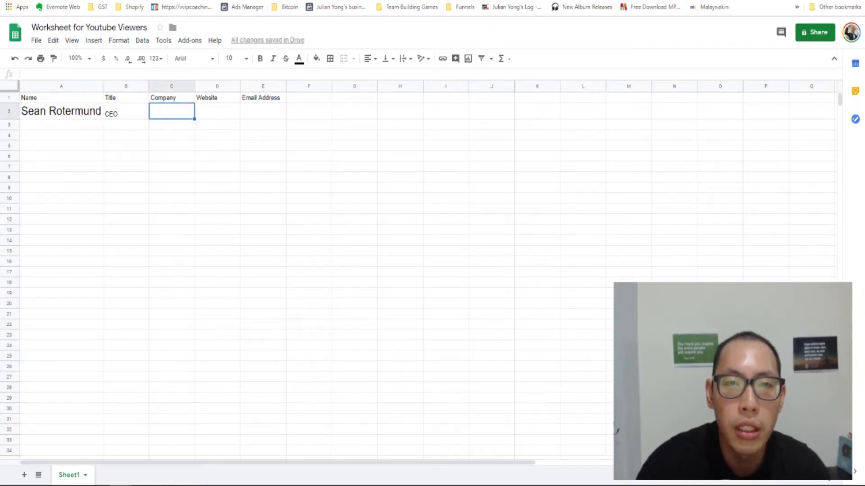
{"action": "key", "text": "ctrl+Tab"}
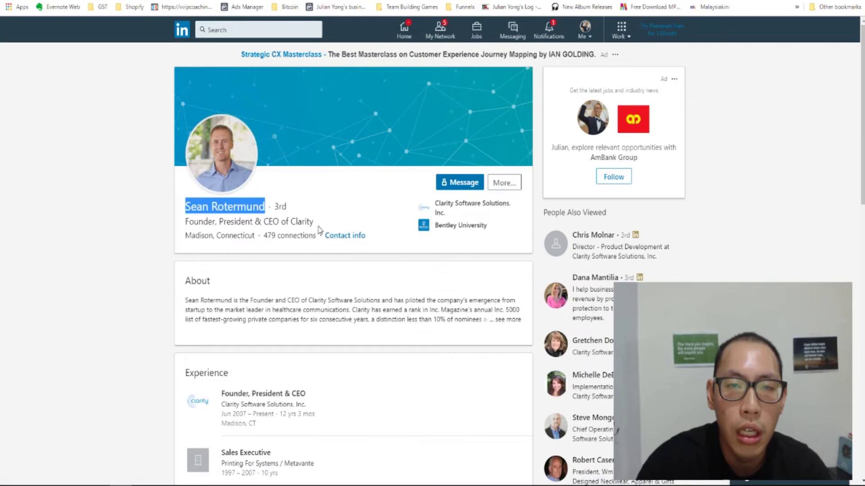
{"action": "key", "text": "ctrl+Tab"}
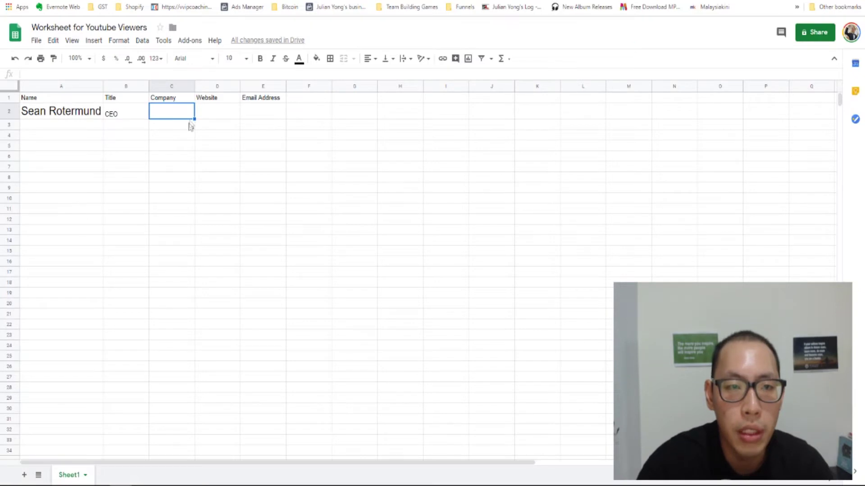
{"action": "left_click", "coordinate": [211, 115]}
{"action": "type", "text": "clarityssi.com"}
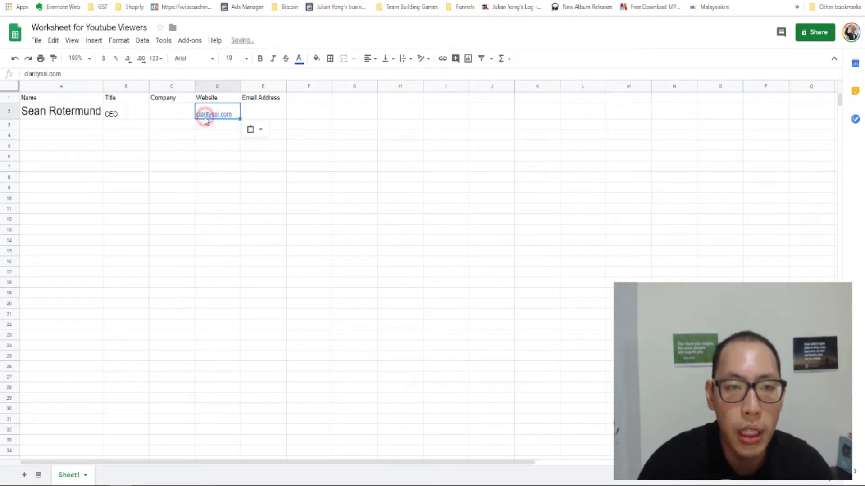
{"action": "left_click", "coordinate": [176, 117]}
{"action": "type", "text": "Clarity Softw"}
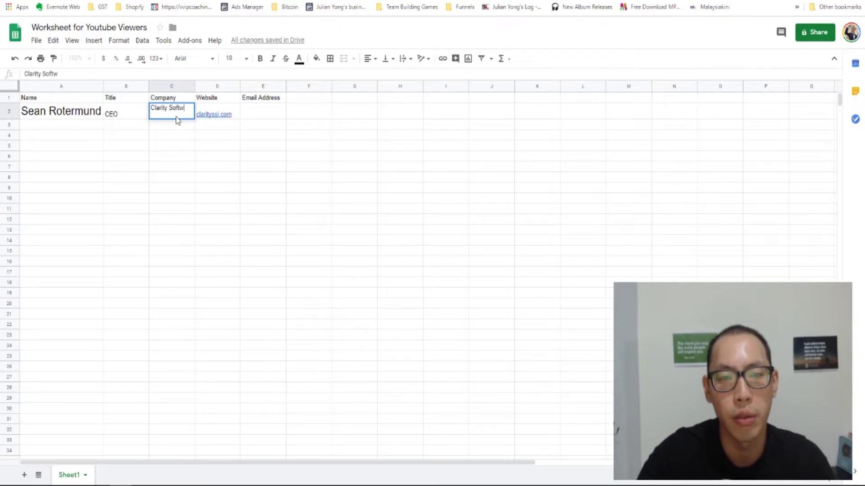
{"action": "type", "text": "are Solutions"}
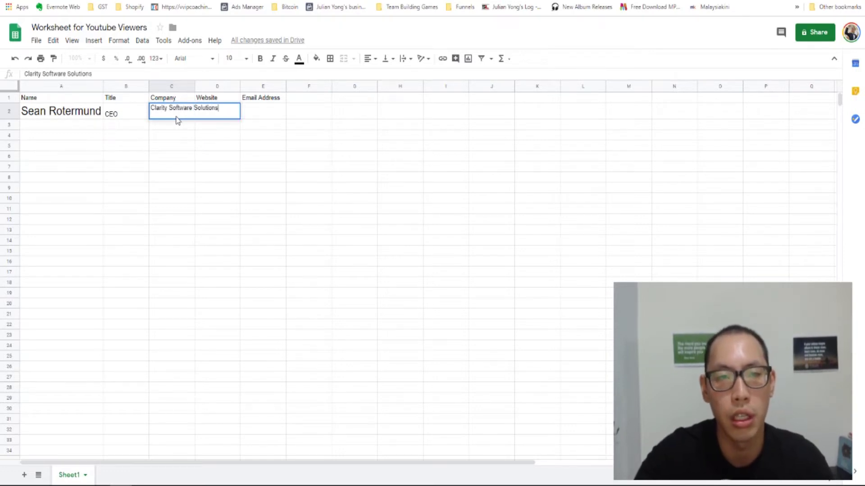
{"action": "key", "text": "Return"}
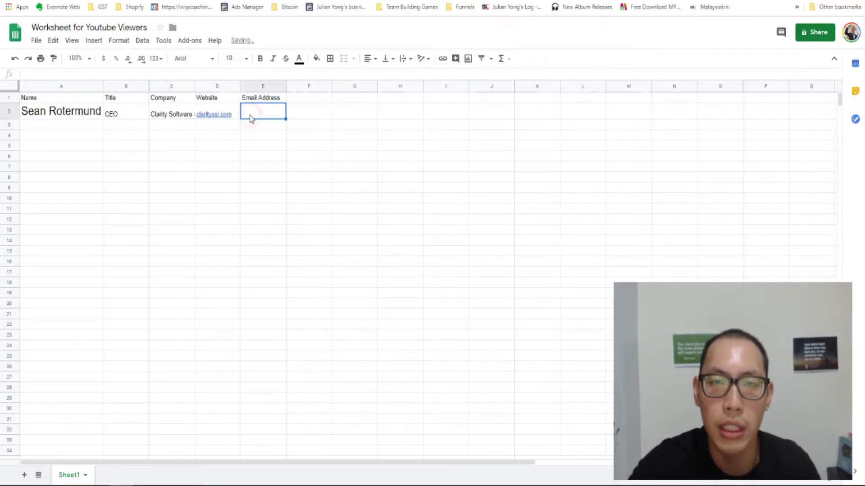
{"action": "key", "text": "ctrl+Tab"}
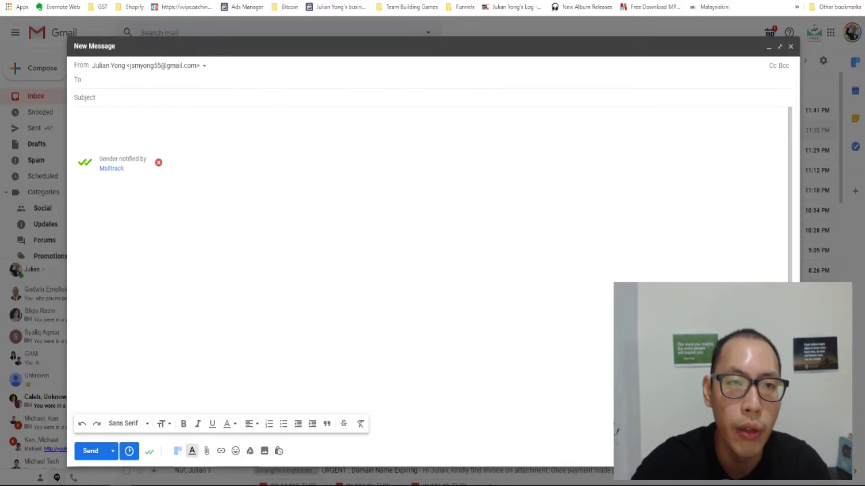
- Bring up the Name2Email by Reply store page and scroll down to its Overview
{"action": "key", "text": "ctrl+shift+Tab"}
{"action": "key", "text": "ctrl+shift+Tab"}
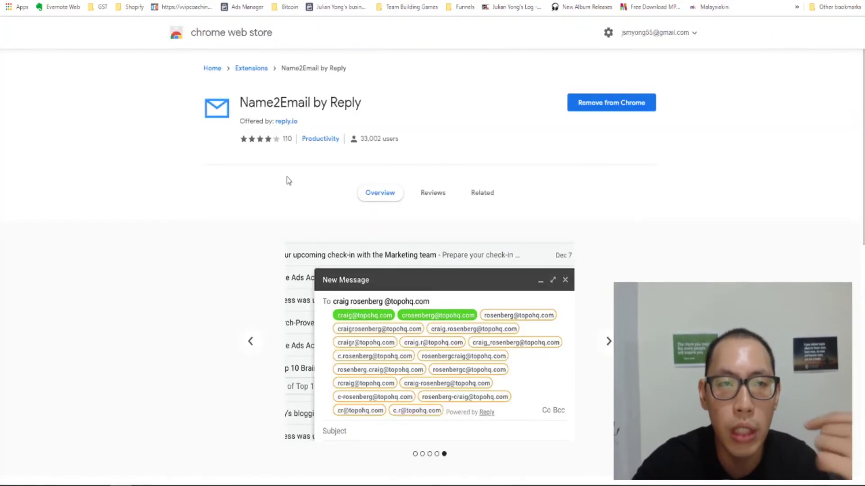
{"action": "scroll", "coordinate": [289, 180], "scroll_direction": "down", "scroll_amount": 6}
{"action": "scroll", "coordinate": [288, 181], "scroll_direction": "down", "scroll_amount": 1}
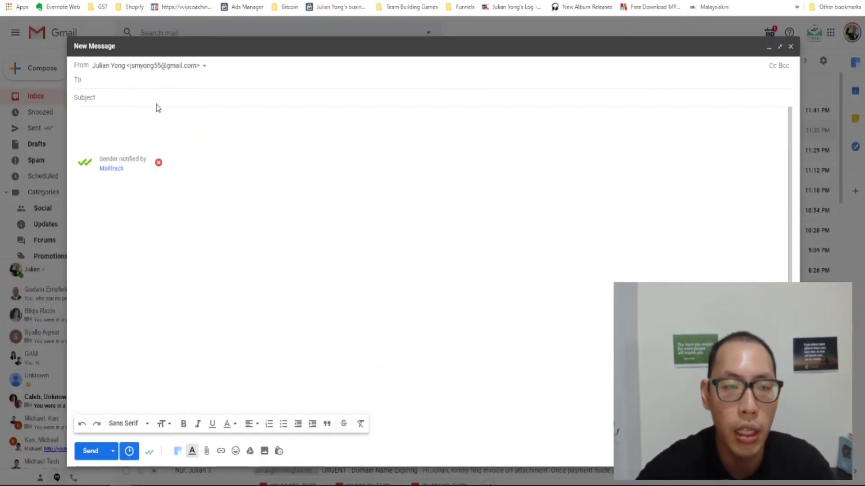
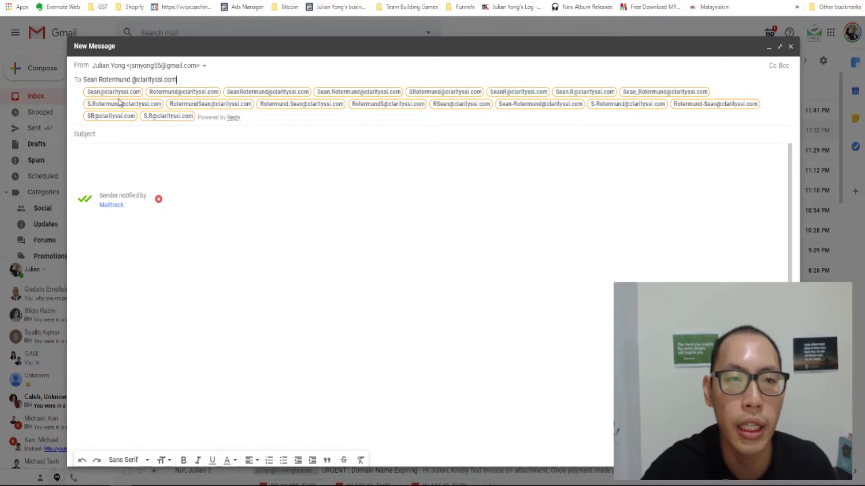
{"action": "key", "text": "Return"}
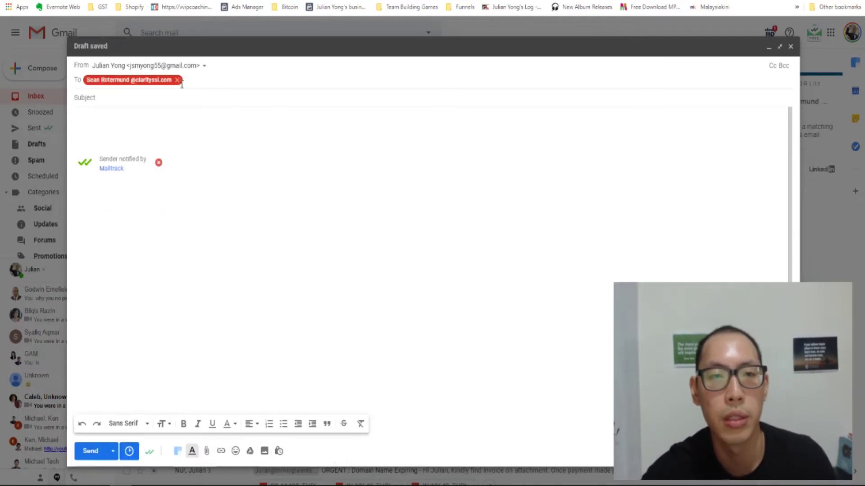
{"action": "left_click", "coordinate": [178, 80]}
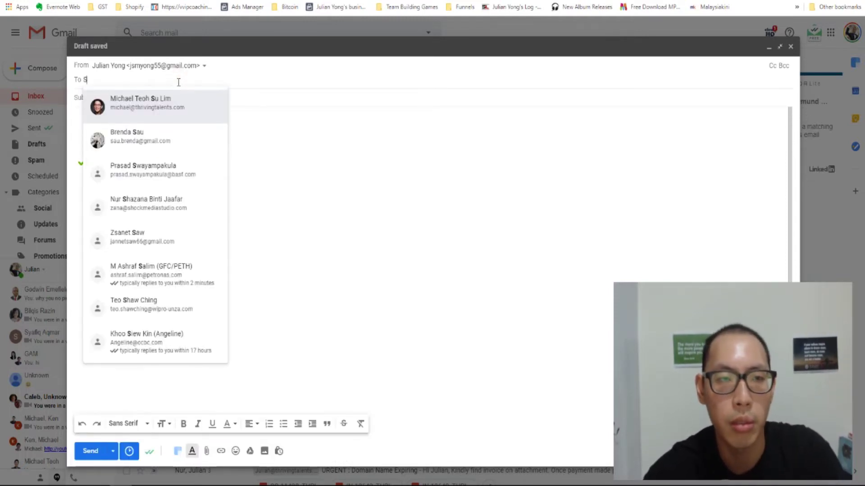
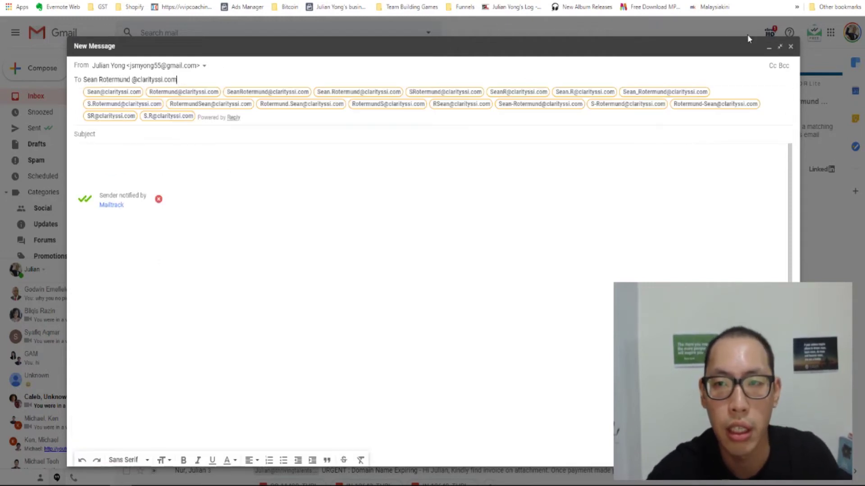
{"action": "left_click", "coordinate": [779, 47]}
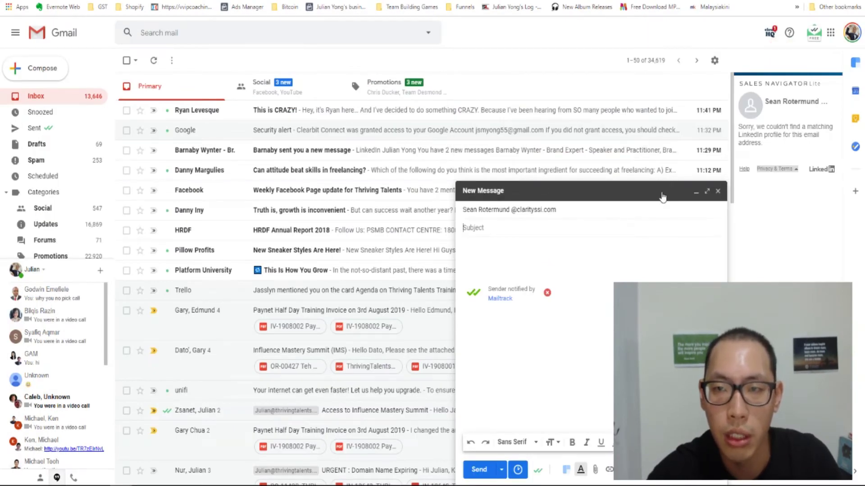
- Copy the guessed address whose Sales Navigator card matches the CEO, then go to the worksheet
{"action": "left_click", "coordinate": [566, 211]}
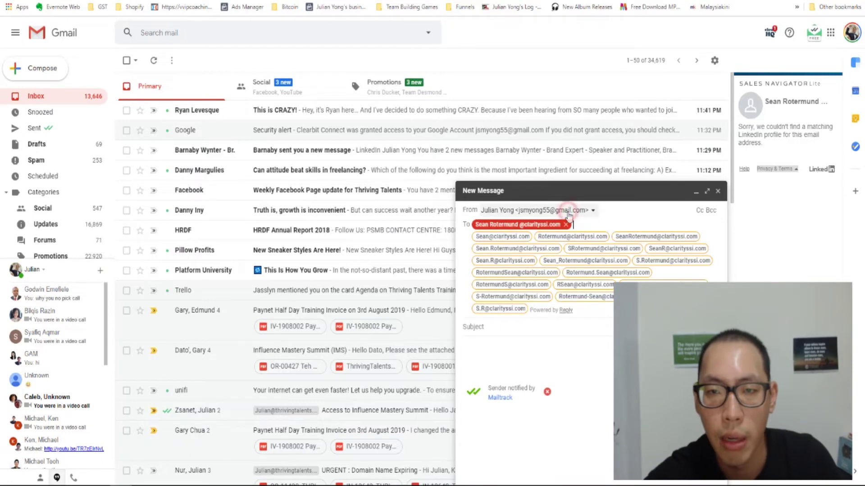
{"action": "mouse_move", "coordinate": [514, 237]}
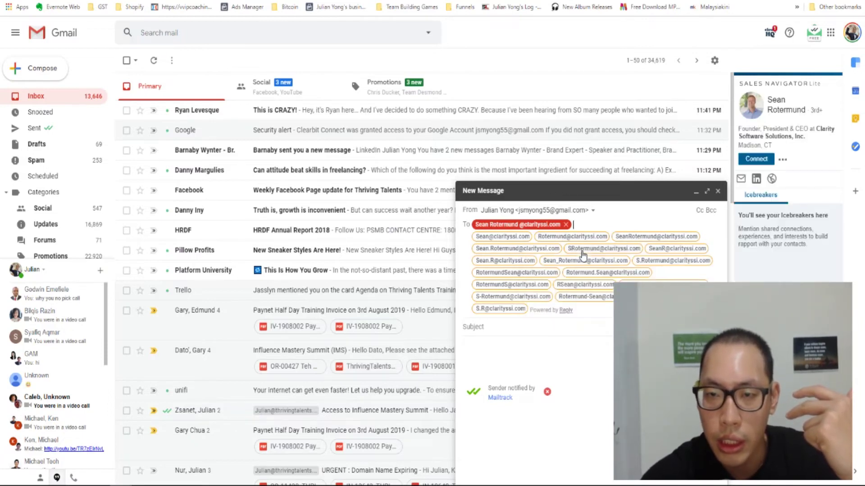
{"action": "mouse_move", "coordinate": [582, 255]}
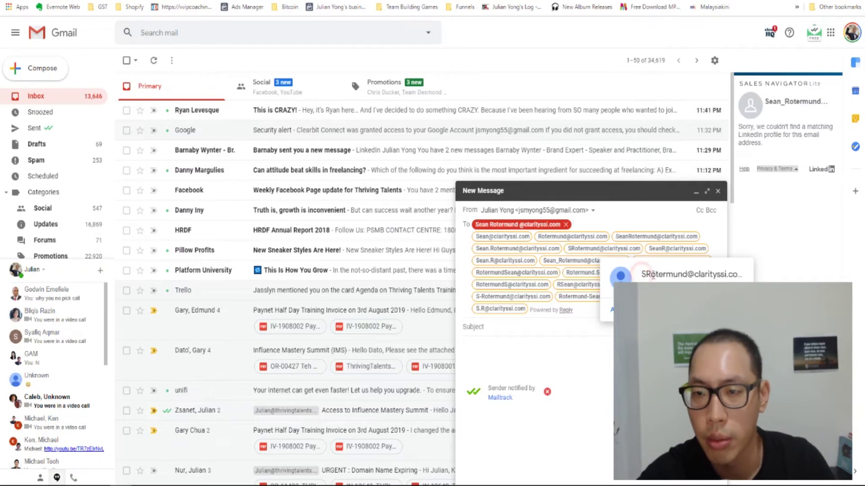
{"action": "left_click_drag", "start_coordinate": [642, 277], "coordinate": [726, 280]}
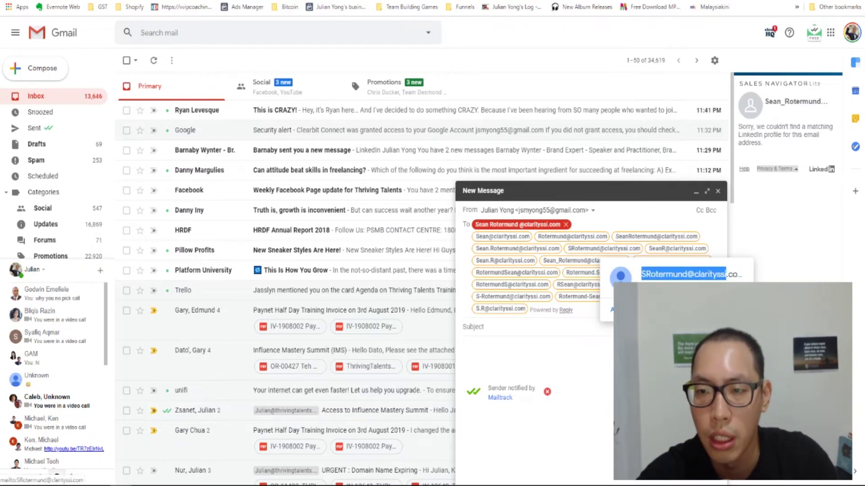
{"action": "left_click", "coordinate": [660, 279]}
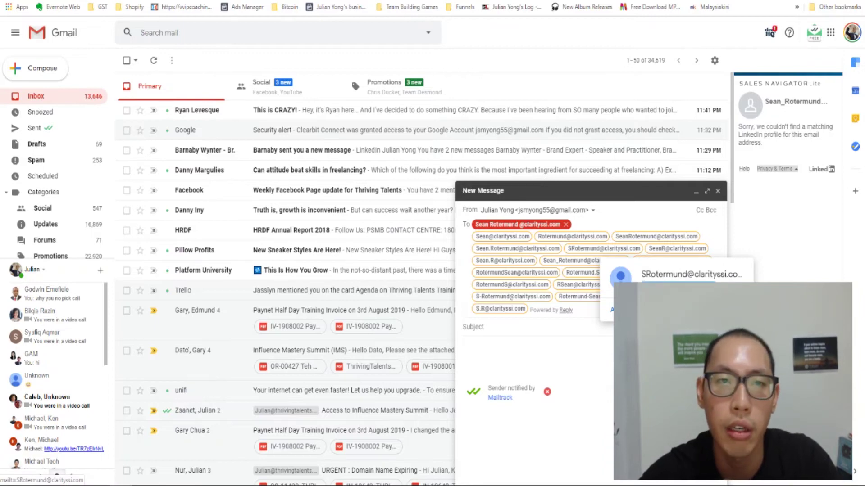
{"action": "key", "text": "ctrl+Tab"}
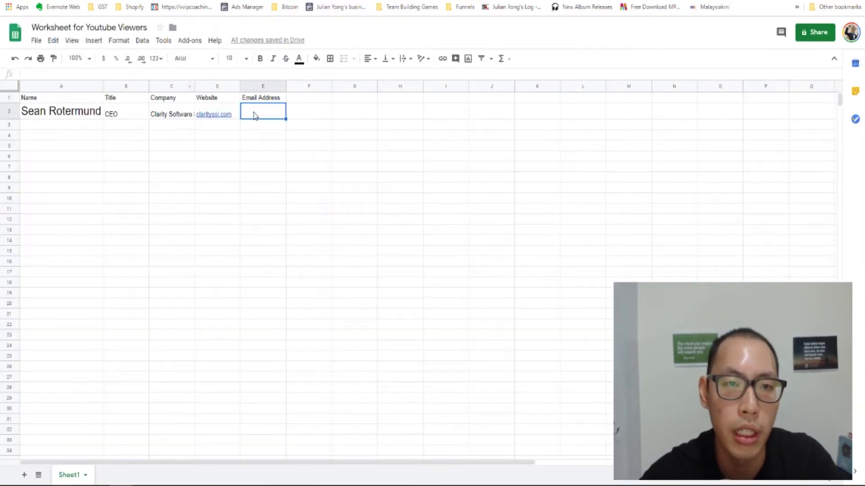
- Paste the matched address into Email Address cell E2 and move to the next browser tab
{"action": "key", "text": "ctrl+v"}
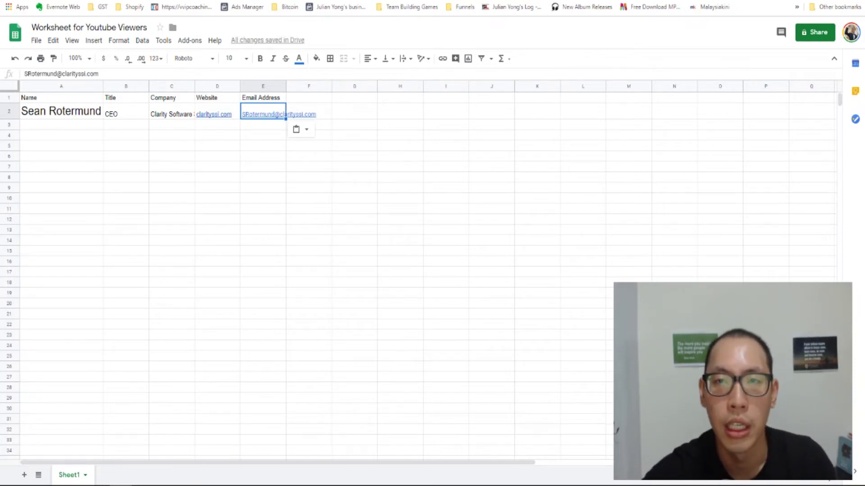
{"action": "key", "text": "ctrl+Tab"}
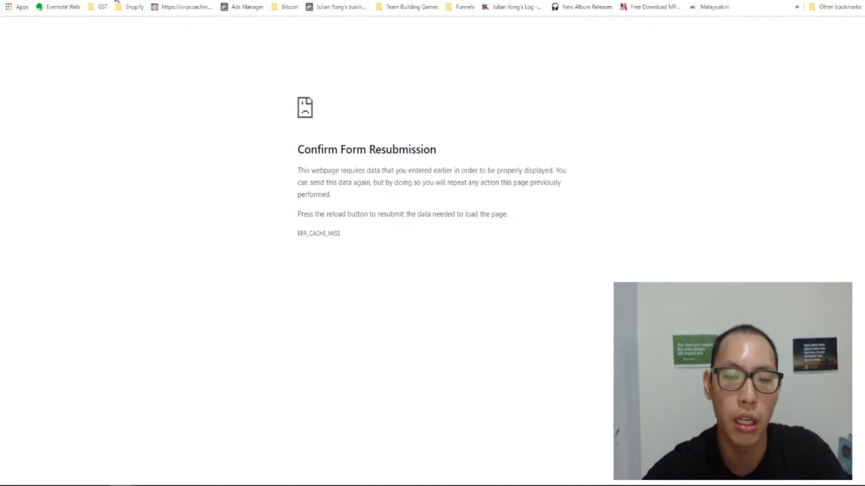
- Search the web for 'mail' and open the MailTester.com site
{"action": "key", "text": "ctrl+l"}
{"action": "type", "text": "mail"}
{"action": "key", "text": "Return"}
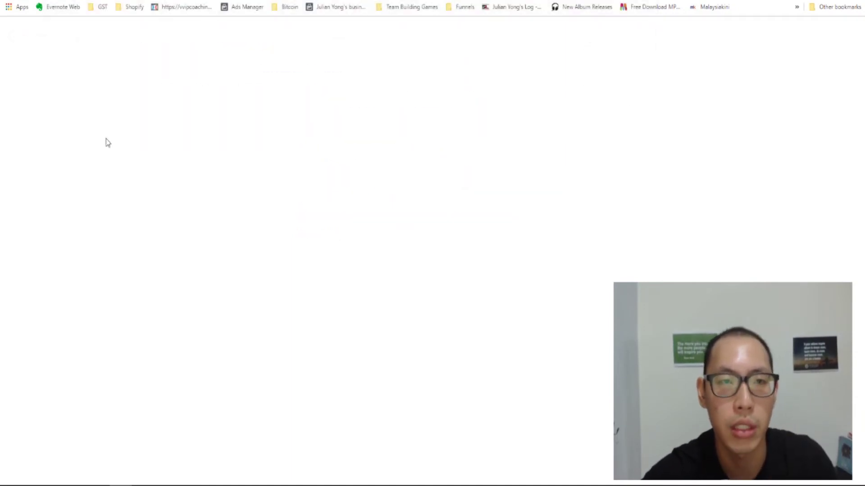
{"action": "left_click", "coordinate": [108, 108]}
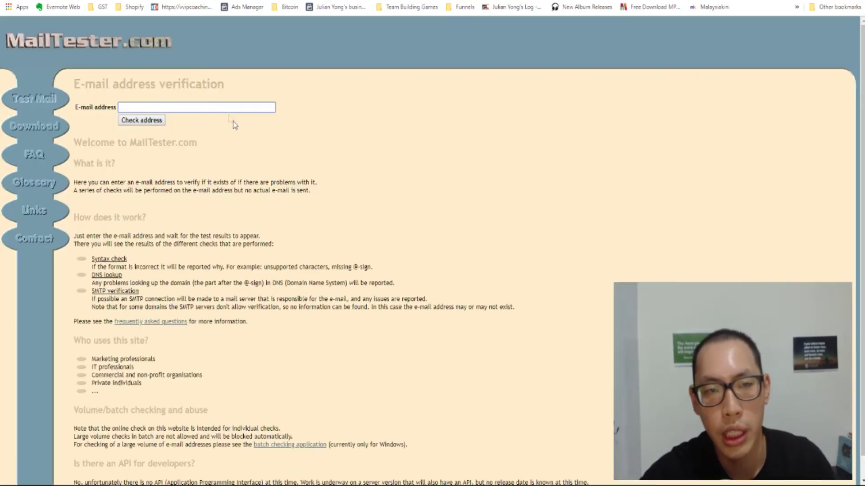
{"action": "left_click", "coordinate": [224, 108]}
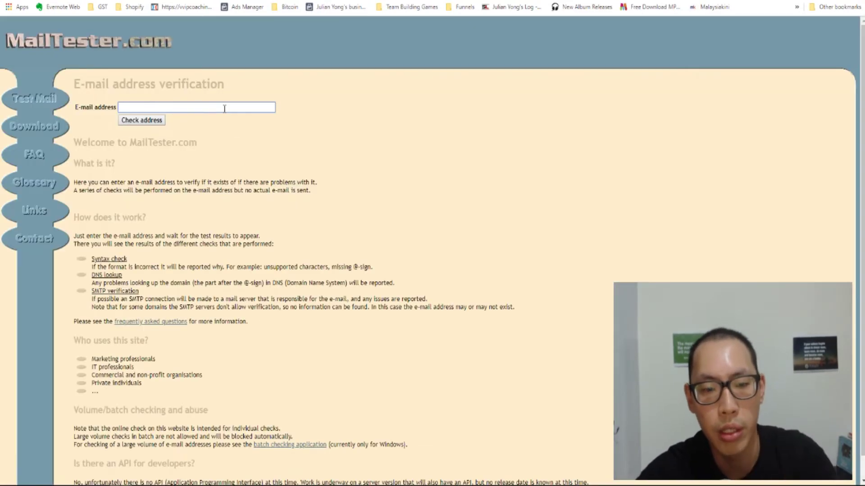
{"action": "key", "text": "ctrl+v"}
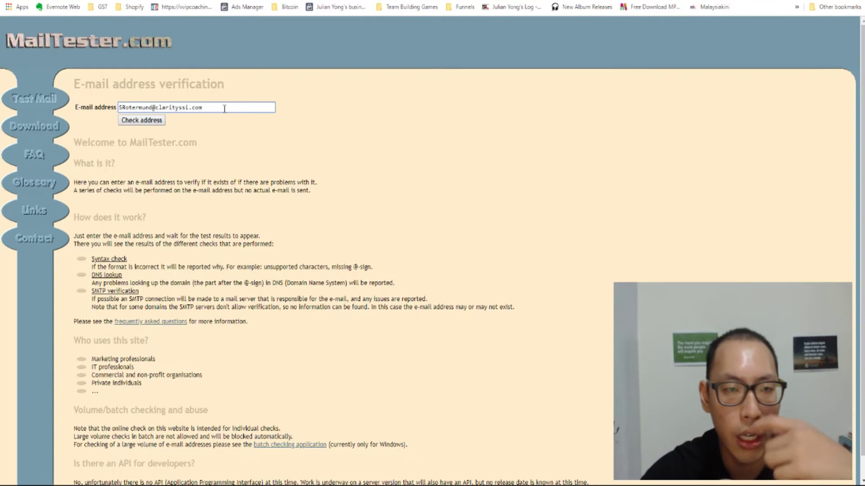
{"action": "left_click", "coordinate": [154, 121]}
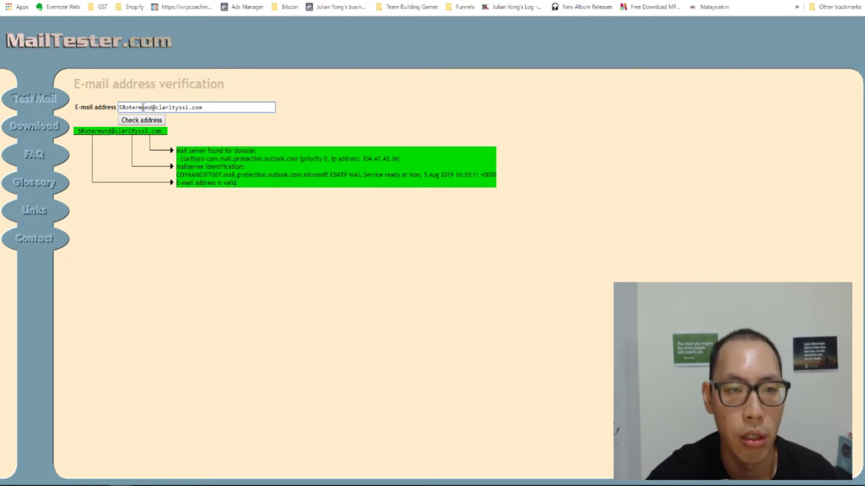
- Delete the leading S from the address in the E-mail address field
{"action": "left_click", "coordinate": [123, 106]}
{"action": "left_click_drag", "start_coordinate": [123, 107], "coordinate": [68, 105]}
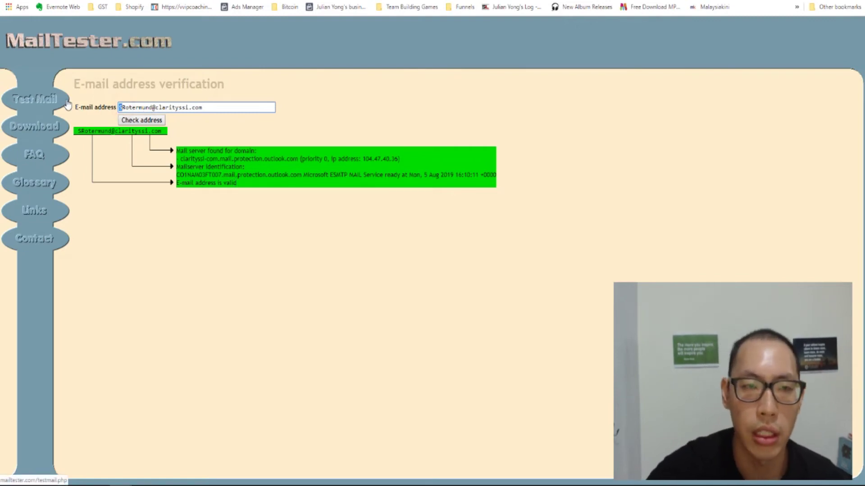
{"action": "key", "text": "BackSpace"}
{"action": "left_click", "coordinate": [137, 121]}
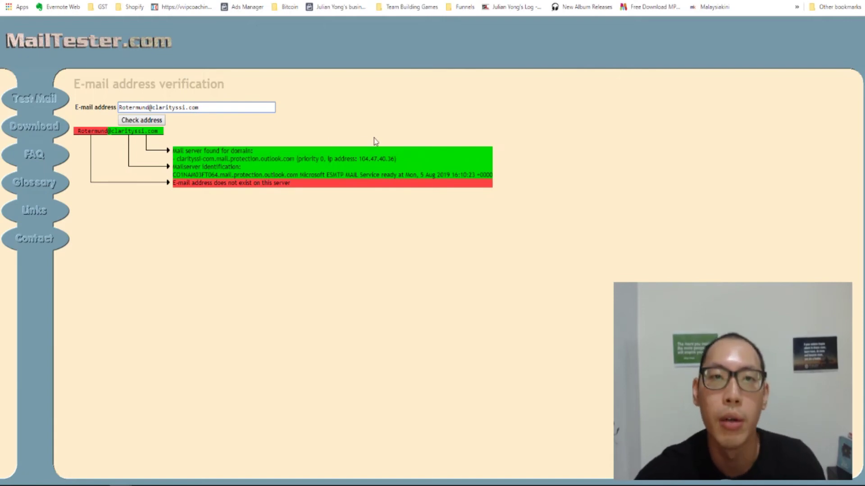
- Review the CEO's LinkedIn profile and the worksheet, then open the Clearbit Connect panel in Gmail
{"action": "left_click", "coordinate": [292, 2]}
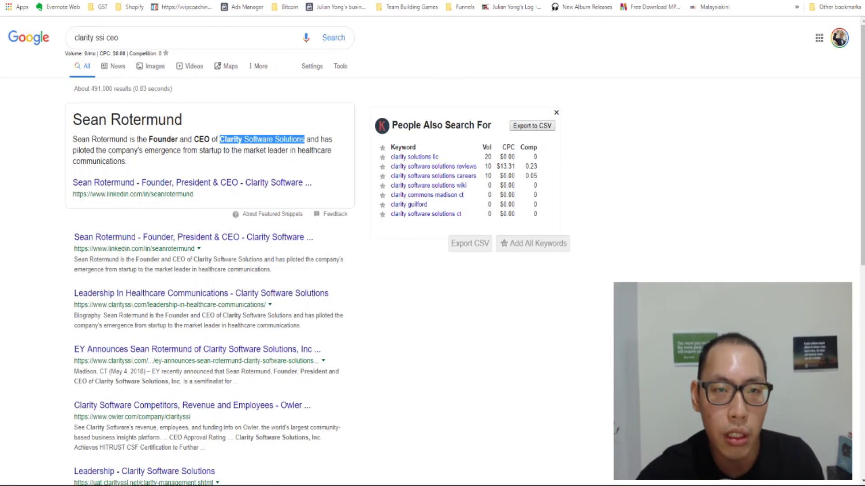
{"action": "key", "text": "ctrl+Tab"}
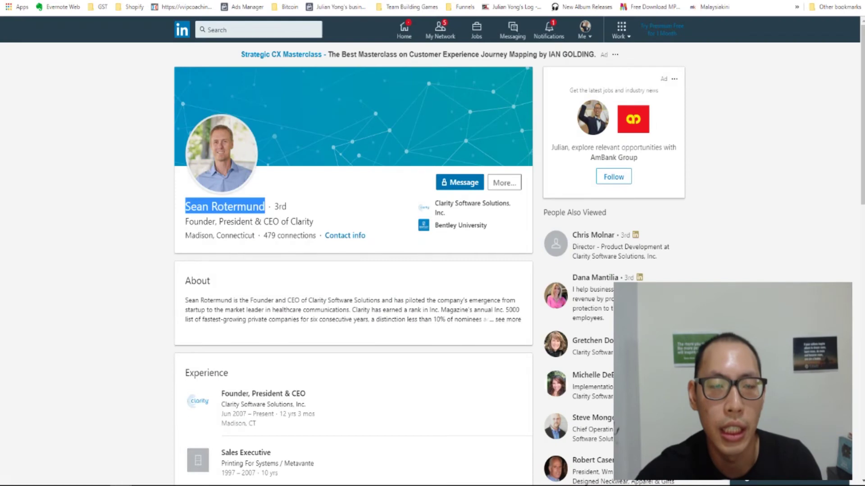
{"action": "key", "text": "ctrl+Tab"}
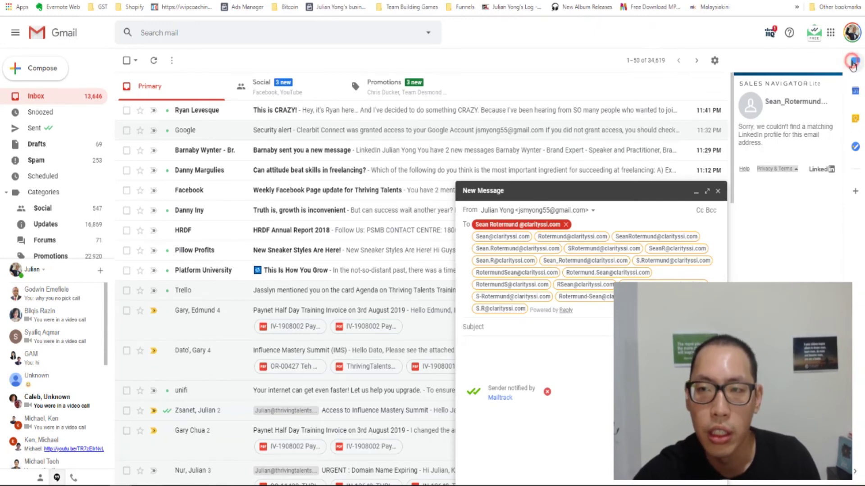
{"action": "left_click", "coordinate": [853, 64]}
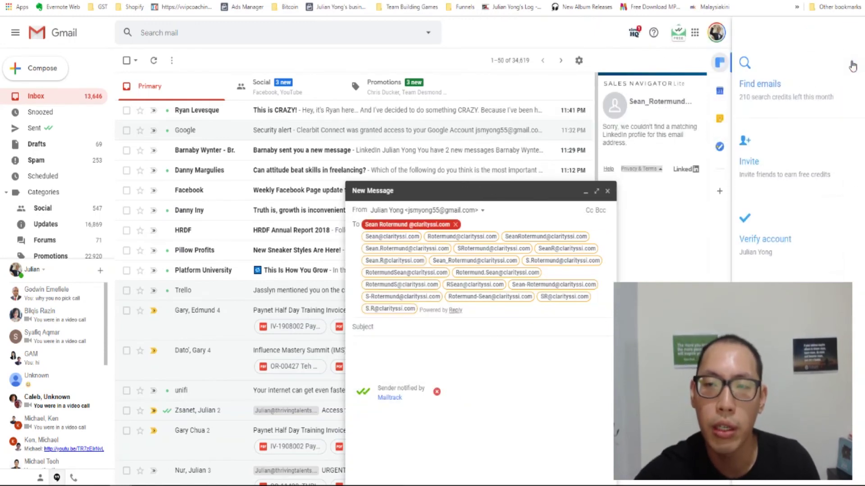
- Search Clearbit Connect for 'clarity software solution' and highlight the contact's claritysoftware.co.uk email
{"action": "left_click", "coordinate": [759, 84]}
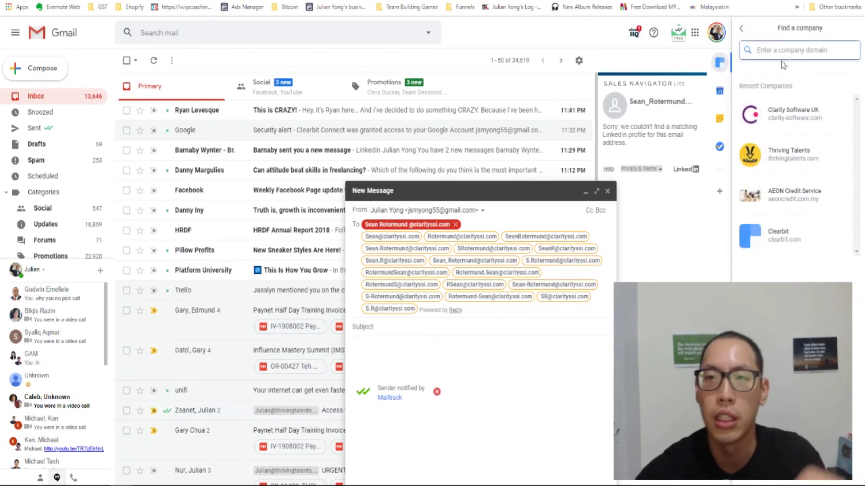
{"action": "left_click", "coordinate": [789, 54]}
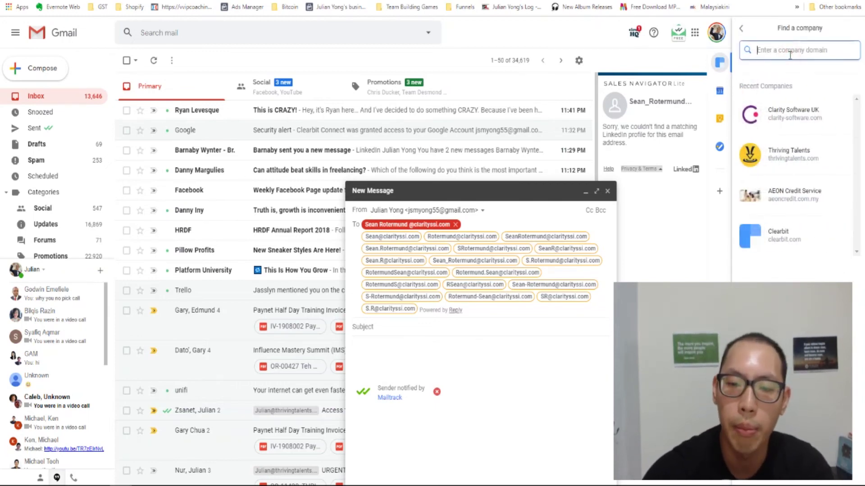
{"action": "type", "text": "cla"}
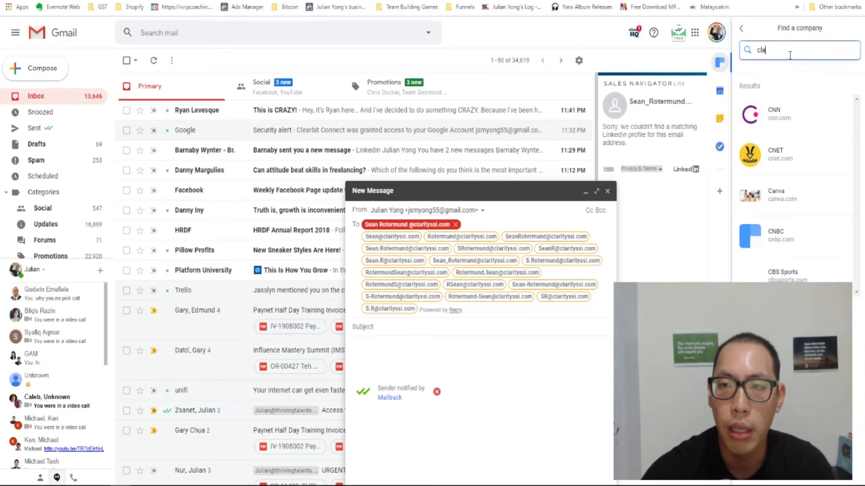
{"action": "type", "text": "rity so"}
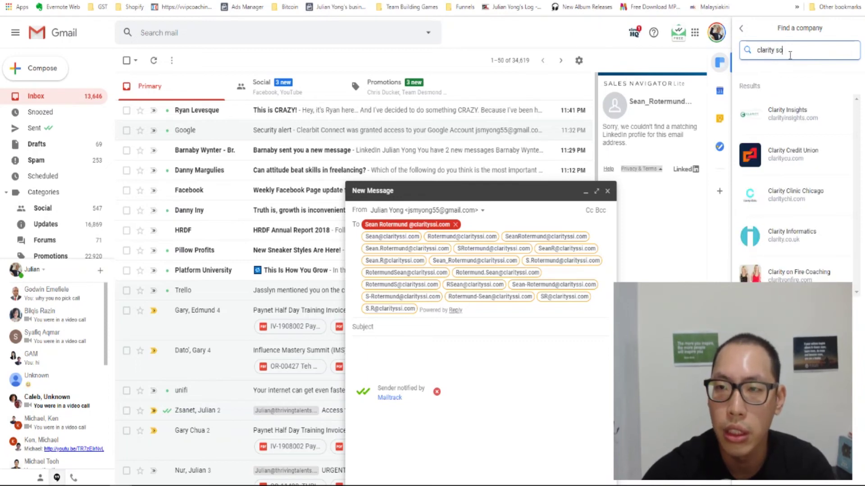
{"action": "type", "text": "ftware"}
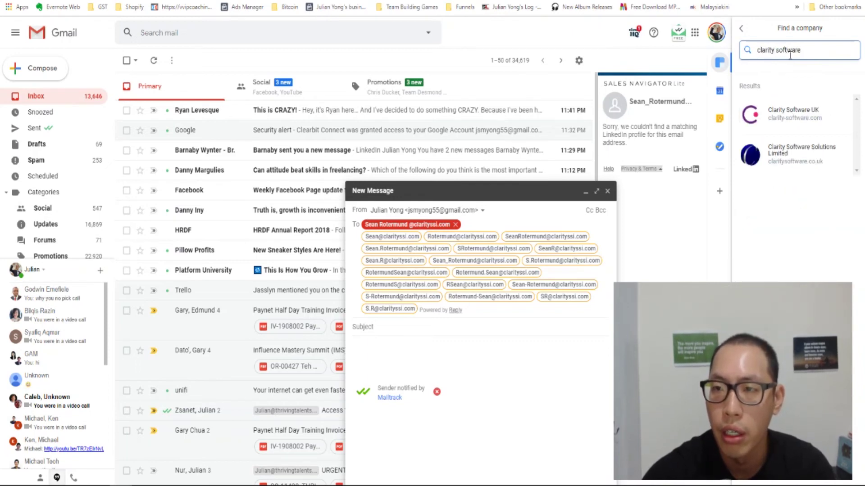
{"action": "type", "text": " solutions"}
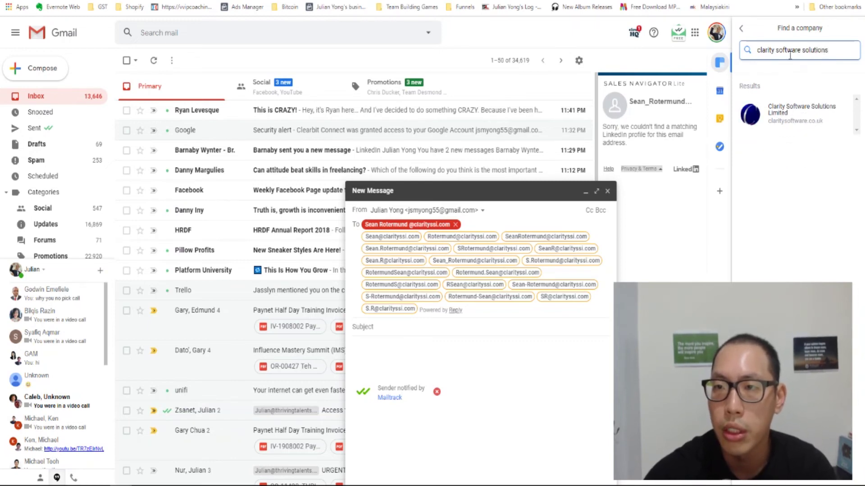
{"action": "key", "text": "Return"}
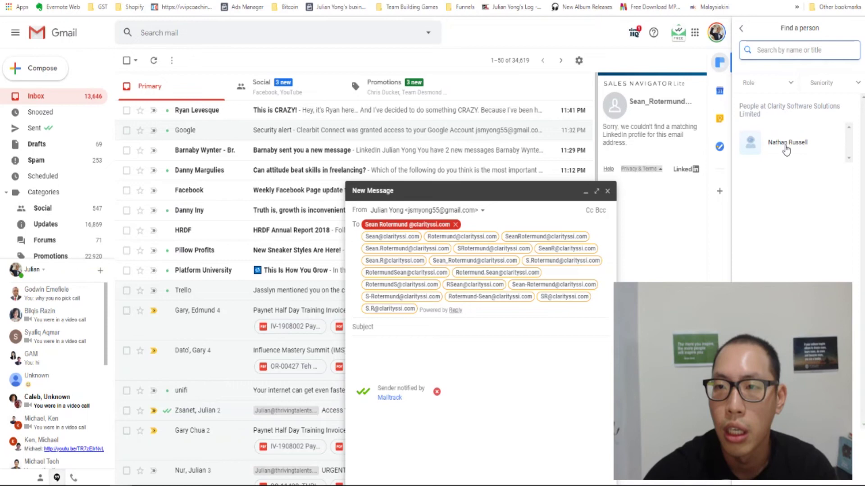
{"action": "left_click", "coordinate": [785, 145]}
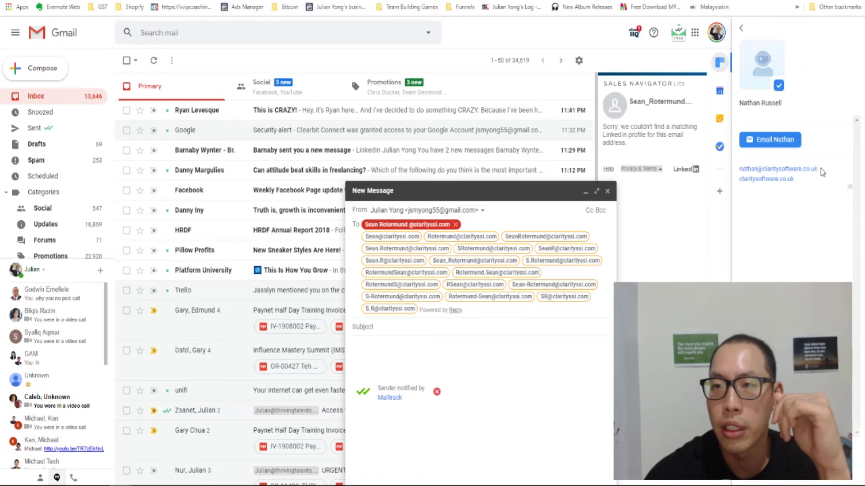
{"action": "left_click_drag", "start_coordinate": [821, 169], "coordinate": [738, 171]}
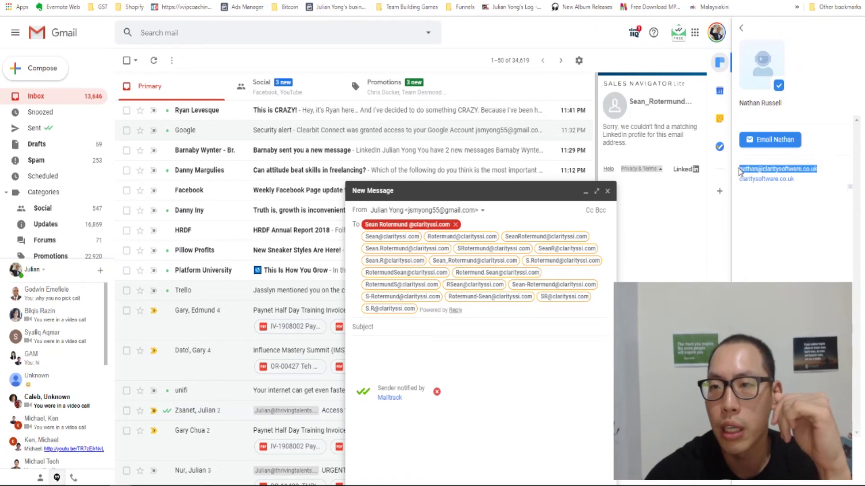
{"action": "left_click", "coordinate": [740, 28]}
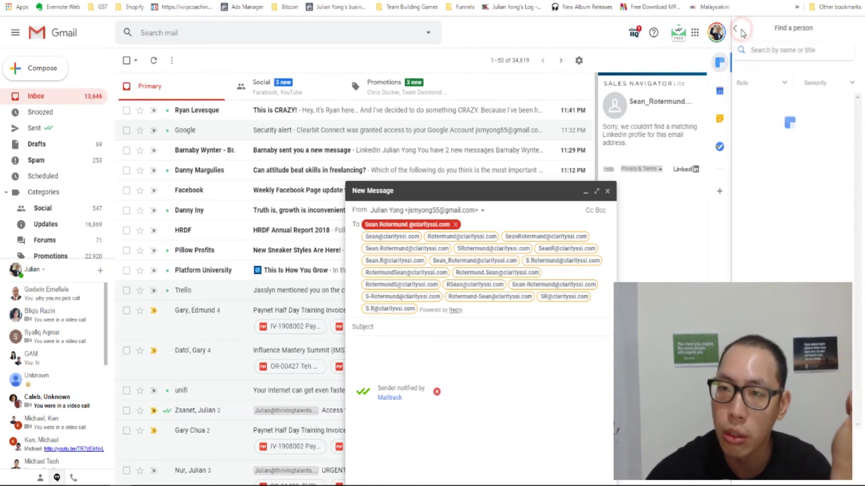
- Search 'clarity ss', choose Clarity (clarityssi.com), and scroll through its people and job titles
{"action": "left_click", "coordinate": [740, 29]}
{"action": "left_click", "coordinate": [783, 51]}
{"action": "type", "text": "c"}
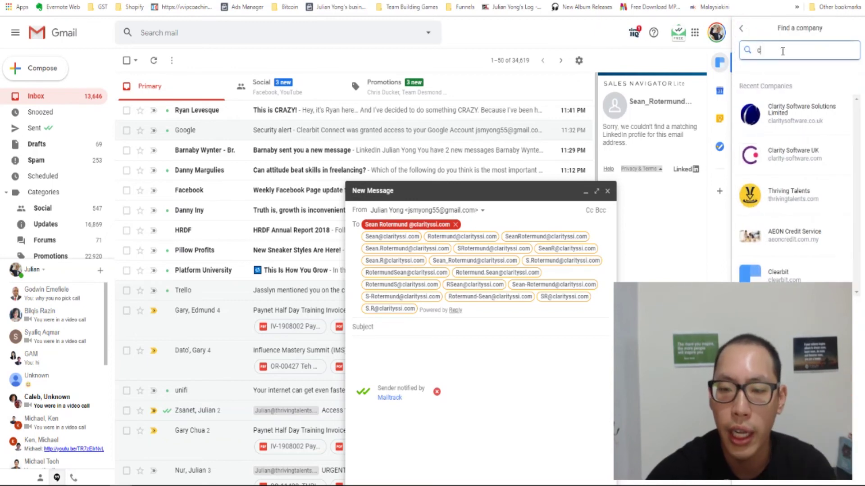
{"action": "type", "text": "larity ssi"}
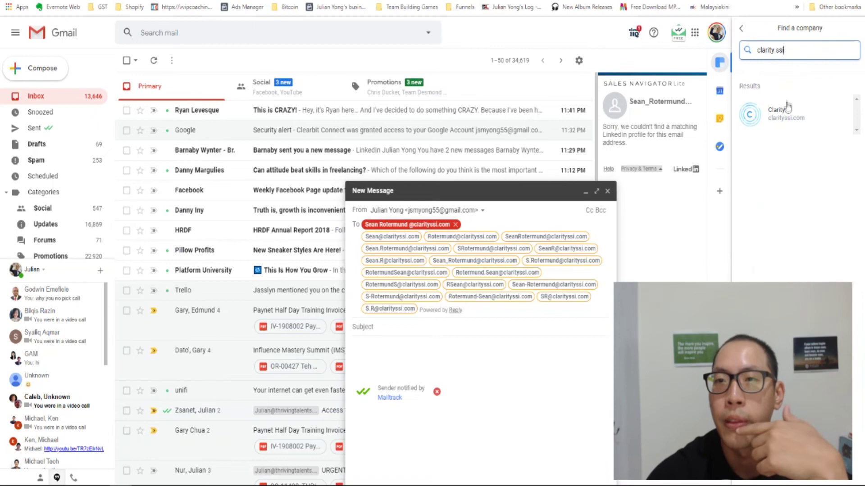
{"action": "left_click", "coordinate": [787, 113]}
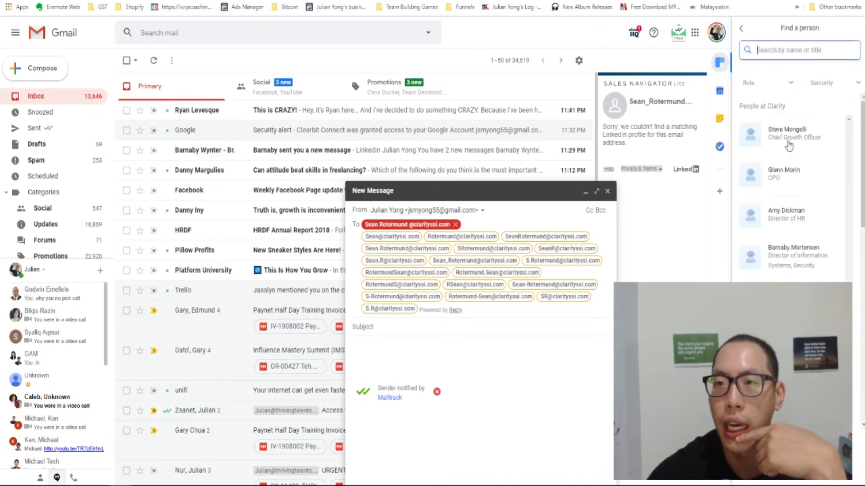
{"action": "scroll", "coordinate": [788, 145], "scroll_direction": "down", "scroll_amount": 1}
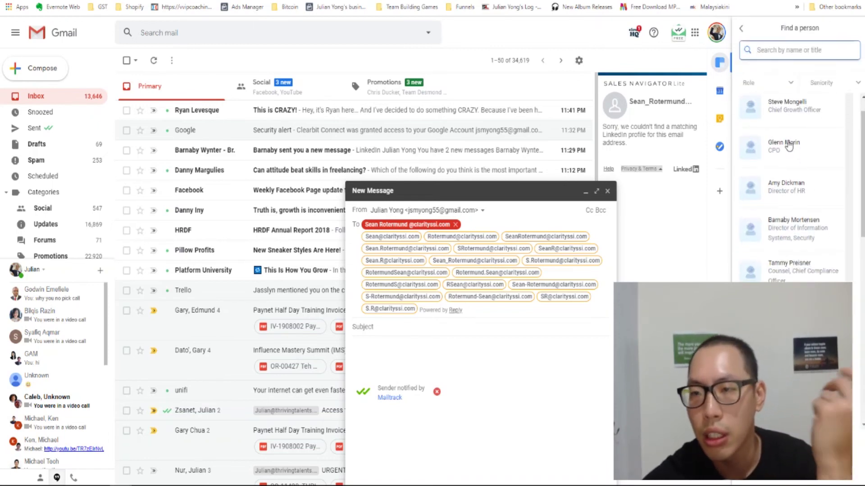
{"action": "scroll", "coordinate": [788, 145], "scroll_direction": "down", "scroll_amount": 4}
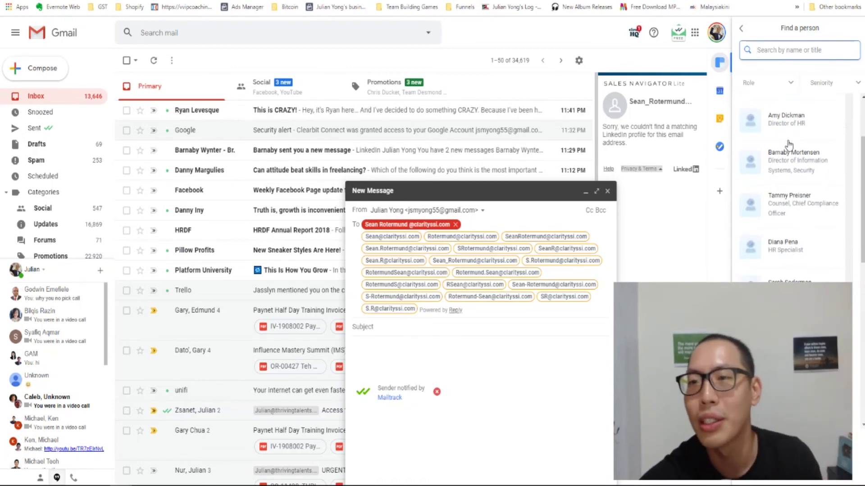
{"action": "scroll", "coordinate": [788, 145], "scroll_direction": "down", "scroll_amount": 2}
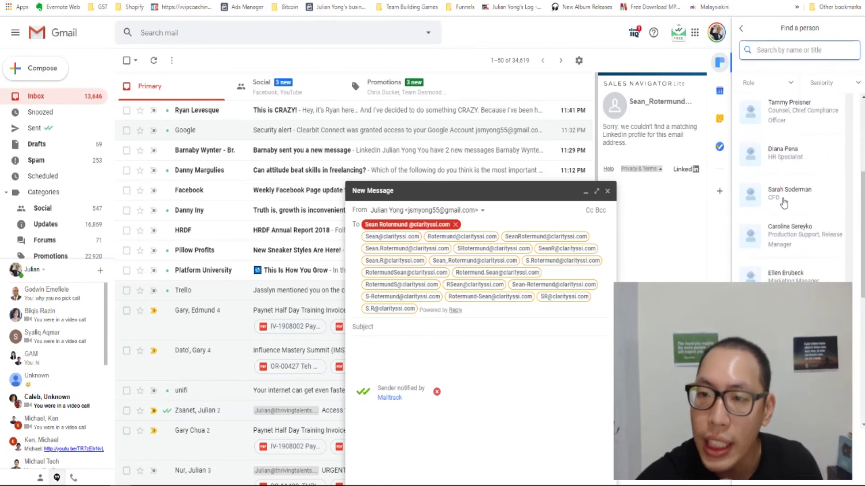
{"action": "scroll", "coordinate": [784, 203], "scroll_direction": "down", "scroll_amount": 3}
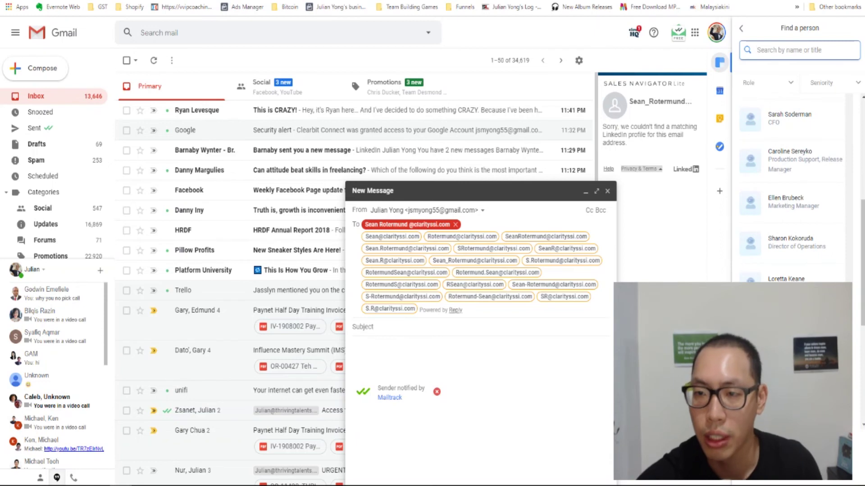
{"action": "scroll", "coordinate": [793, 189], "scroll_direction": "down", "scroll_amount": 6}
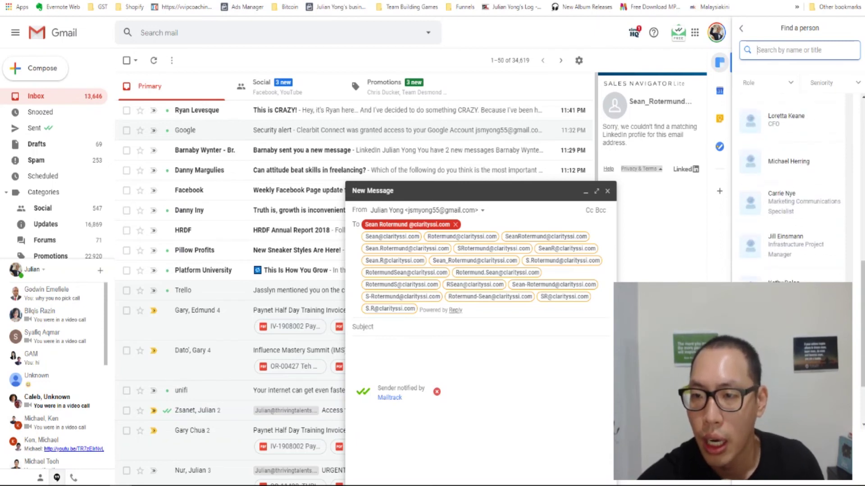
{"action": "scroll", "coordinate": [788, 189], "scroll_direction": "down", "scroll_amount": 2}
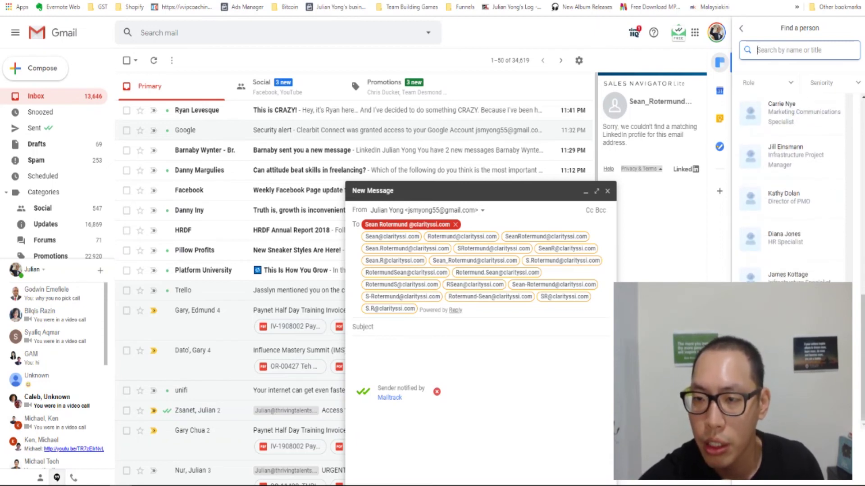
{"action": "scroll", "coordinate": [793, 189], "scroll_direction": "up", "scroll_amount": 10}
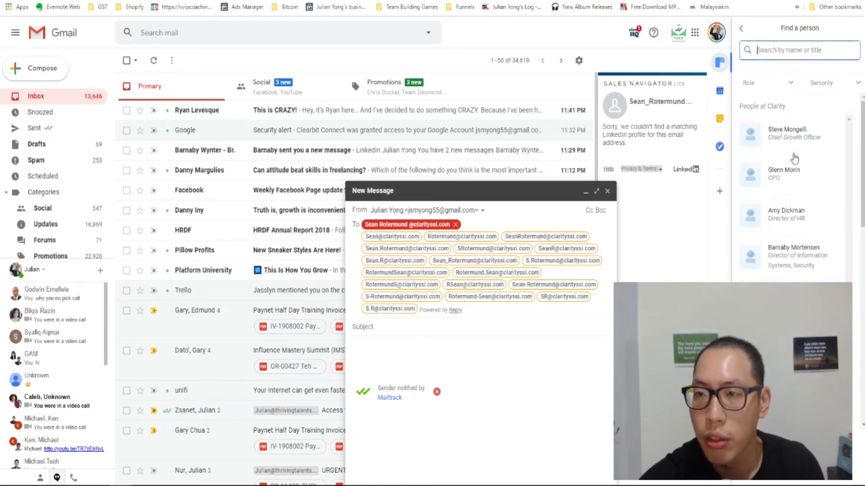
{"action": "left_click", "coordinate": [826, 83]}
{"action": "left_click", "coordinate": [817, 127]}
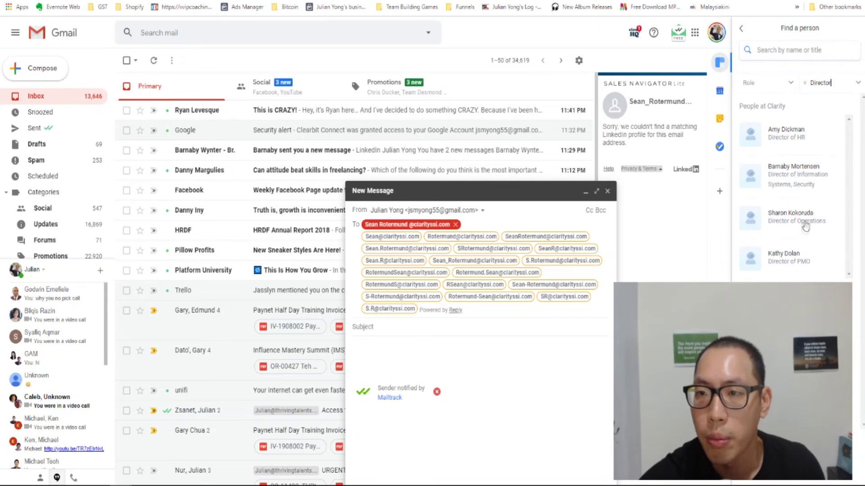
{"action": "left_click", "coordinate": [834, 82]}
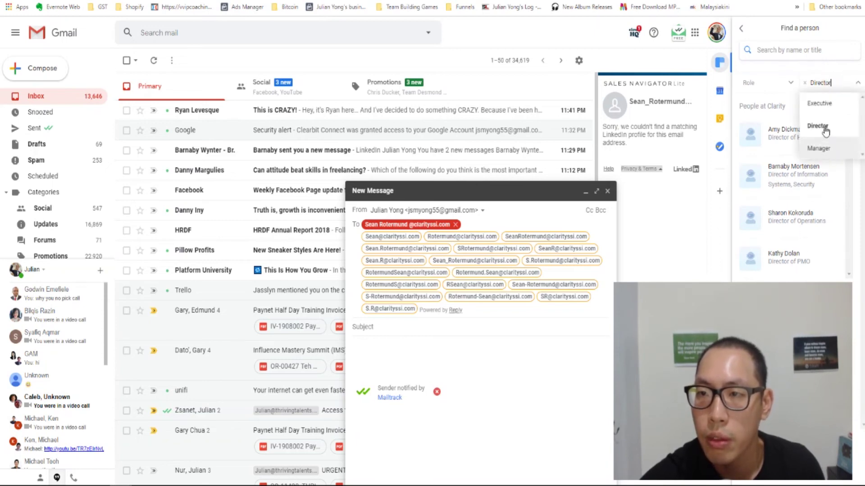
{"action": "left_click", "coordinate": [820, 104]}
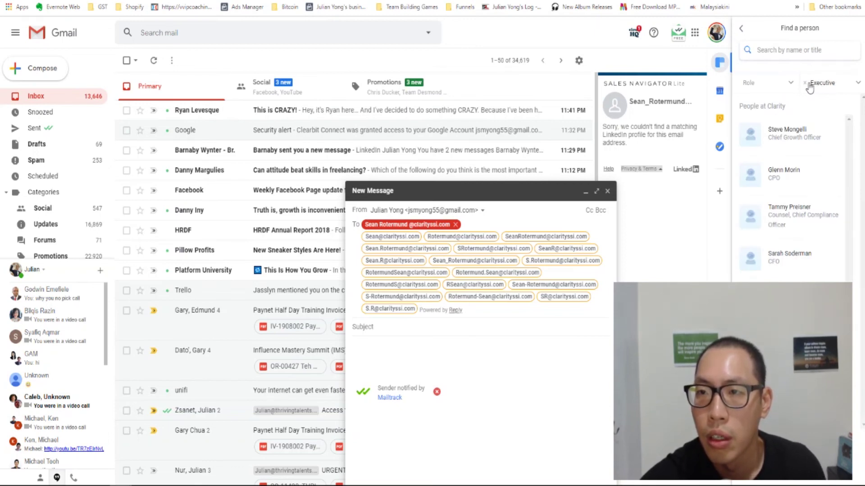
{"action": "left_click", "coordinate": [808, 86]}
{"action": "left_click", "coordinate": [791, 84]}
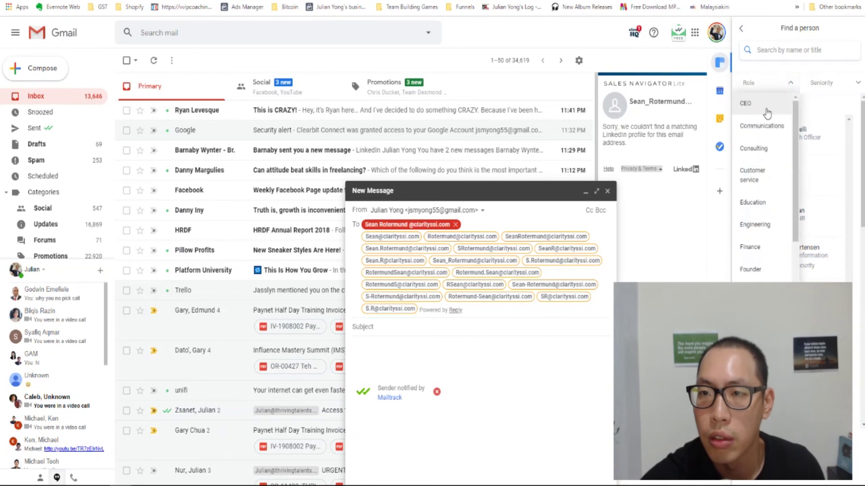
{"action": "left_click", "coordinate": [745, 103]}
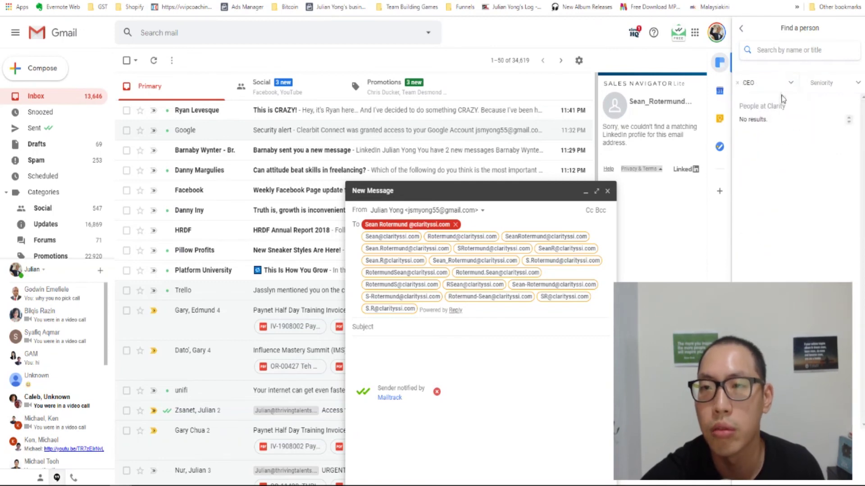
{"action": "left_click", "coordinate": [737, 83]}
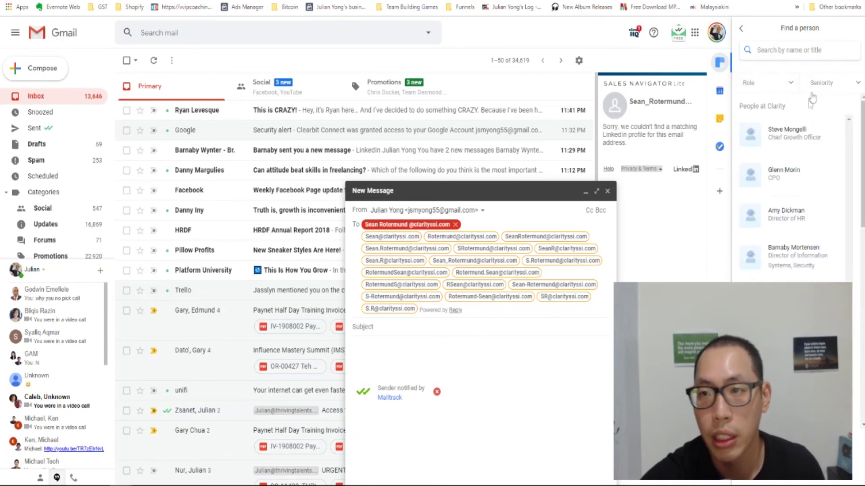
{"action": "scroll", "coordinate": [782, 217], "scroll_direction": "down", "scroll_amount": 5}
{"action": "scroll", "coordinate": [782, 217], "scroll_direction": "down", "scroll_amount": 6}
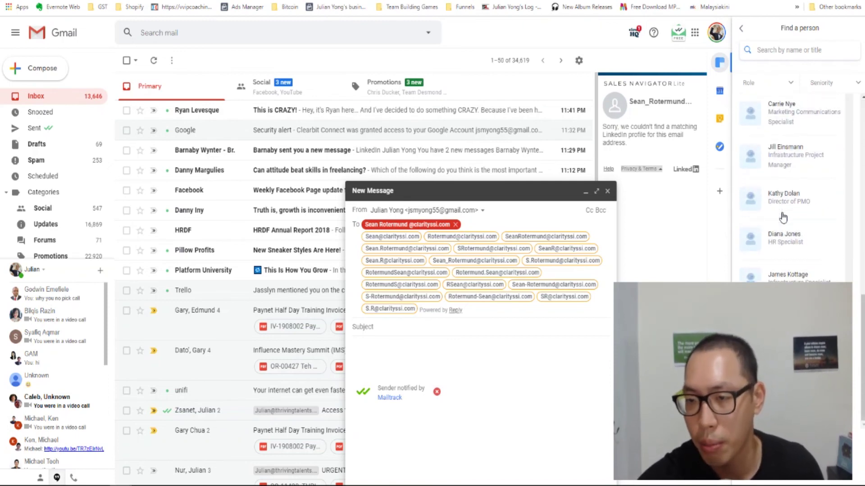
{"action": "scroll", "coordinate": [782, 217], "scroll_direction": "up", "scroll_amount": 10}
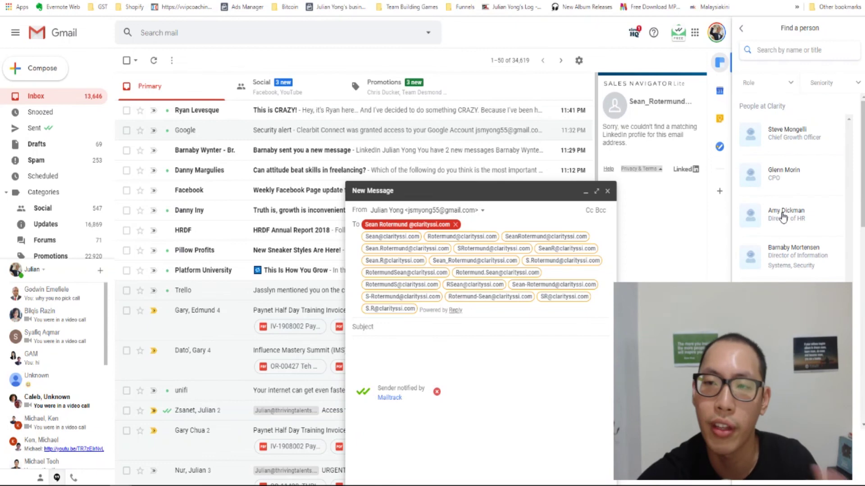
{"action": "left_click", "coordinate": [784, 215]}
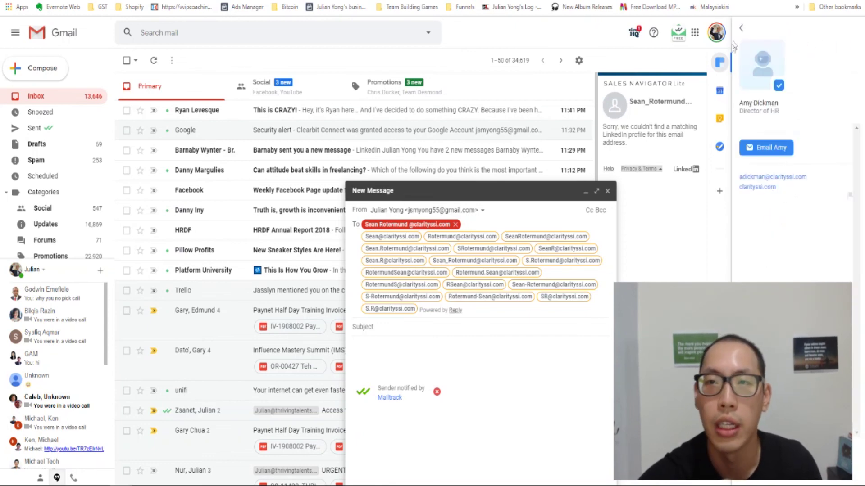
{"action": "left_click", "coordinate": [741, 28]}
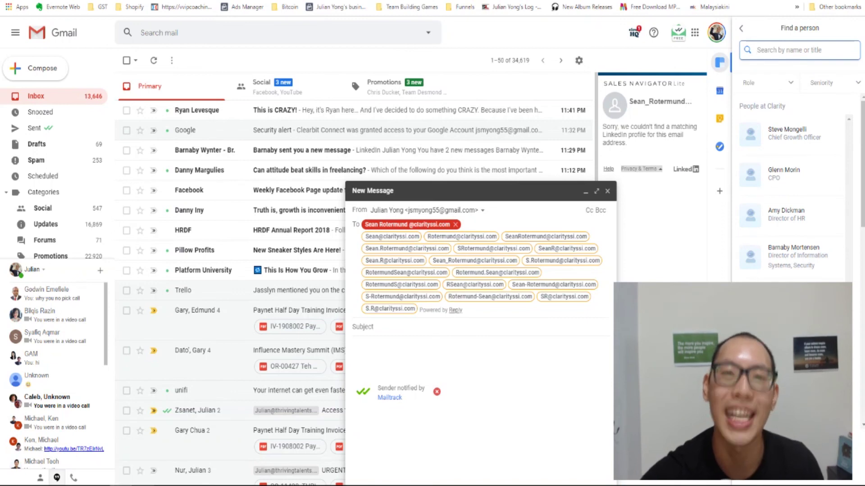
{"action": "key", "text": "alt+Tab"}
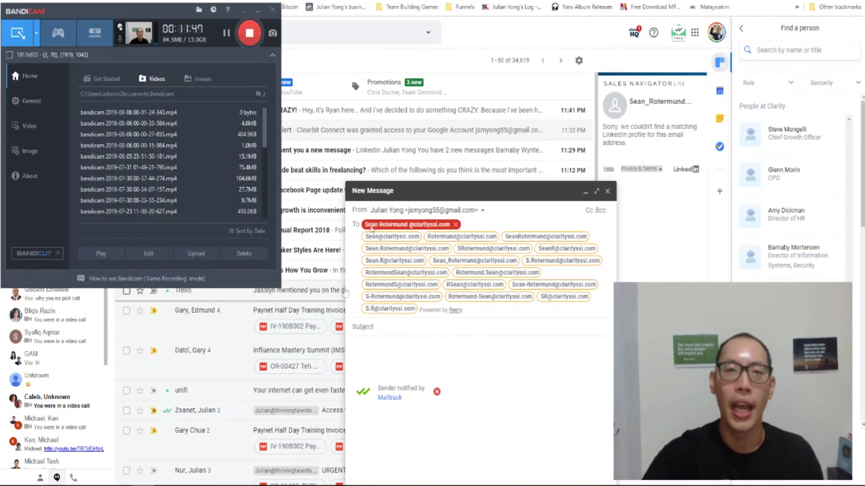
{"action": "left_click", "coordinate": [454, 64]}
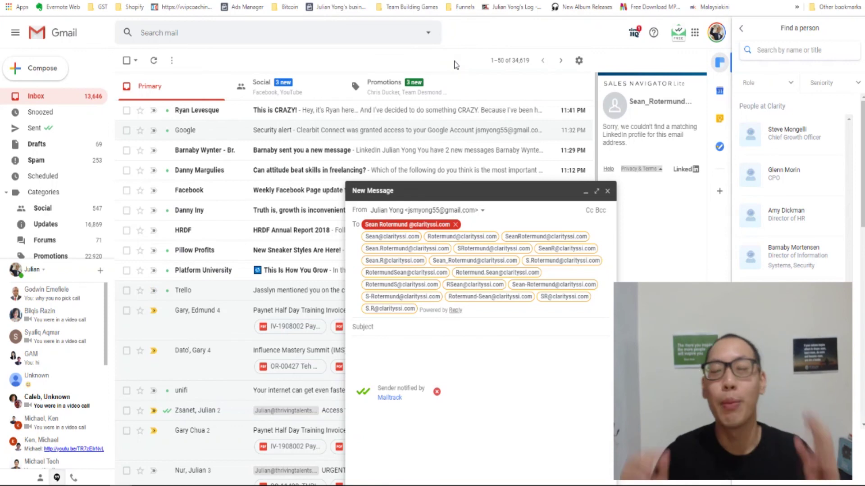